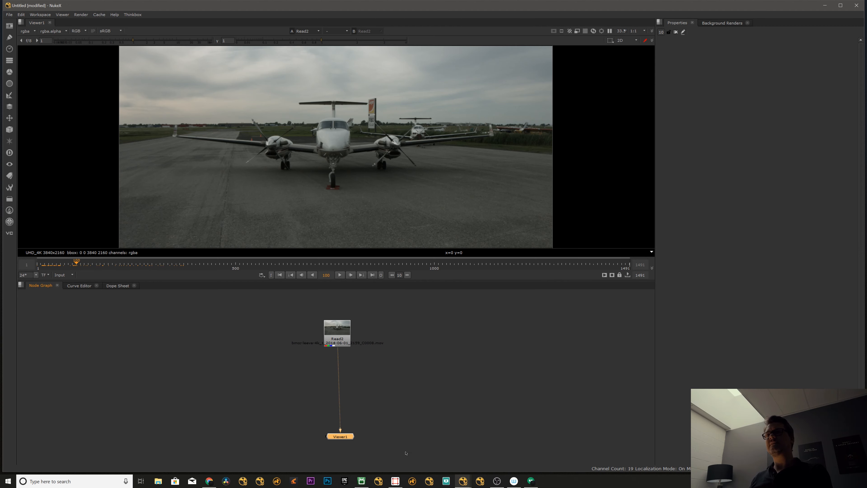
Replace the viewer with a new one connected to Read2 and set its timeline range to Input.
key("Delete")
left_click(338, 338)
key("1")
left_click(235, 308)
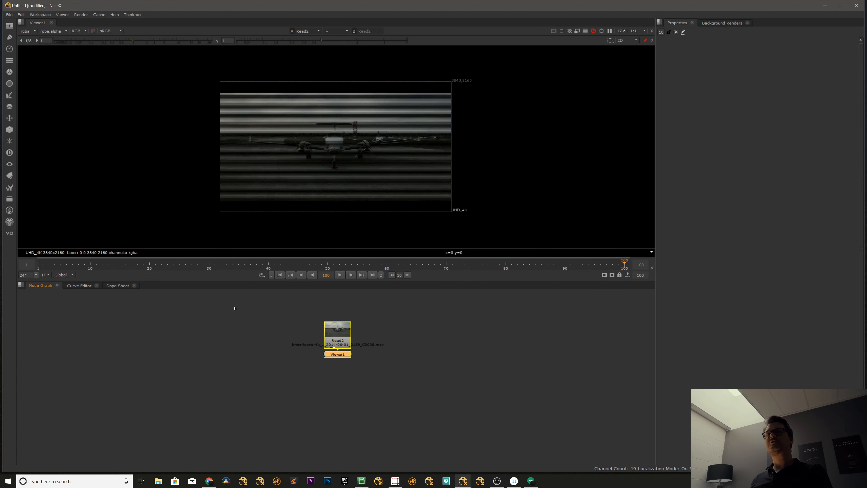
left_click(63, 275)
left_click(66, 295)
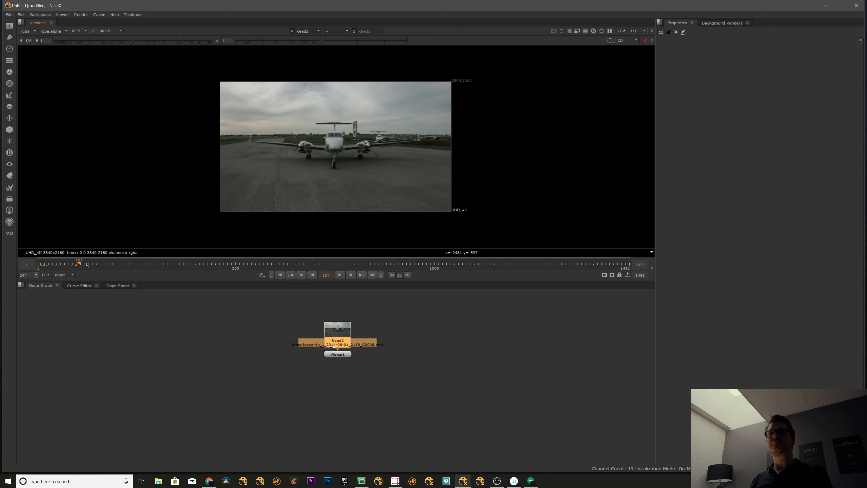
Check the Read2 clip's frame range and set the project frame range to 1000–1175.
double_click(340, 335)
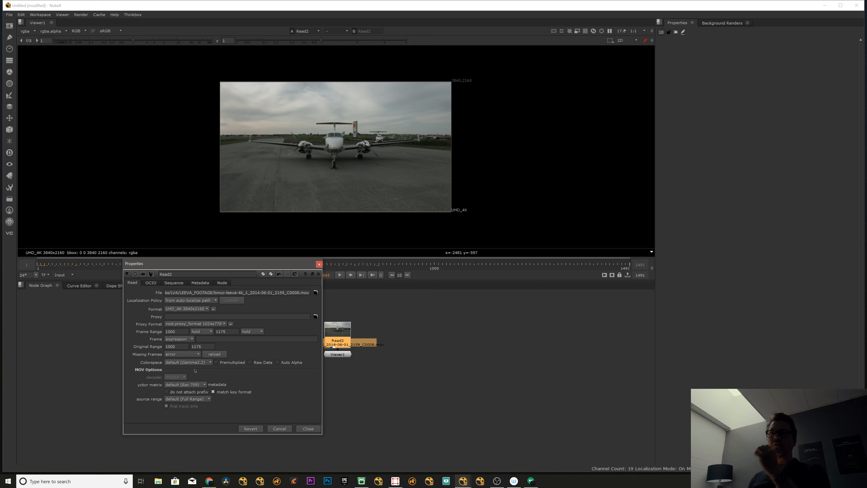
left_click(307, 427)
key("s")
left_click_drag(704, 233, 649, 234)
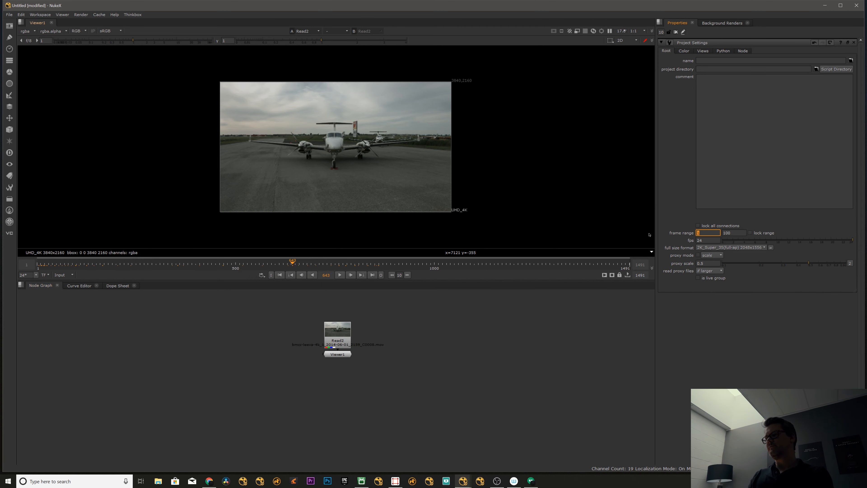
type("1000")
key("Tab")
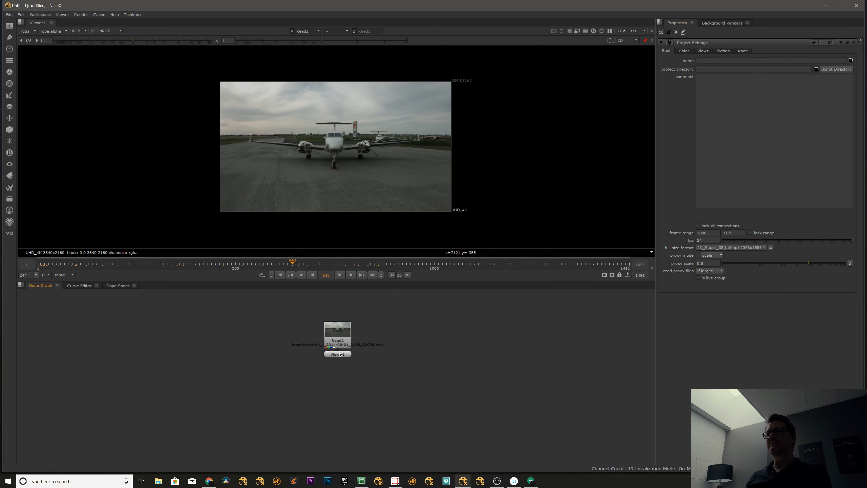
Delete the existing viewer and connect a fresh viewer to the Read2 node.
left_click_drag(337, 354, 230, 337)
key("Delete")
left_click_drag(337, 339, 333, 339)
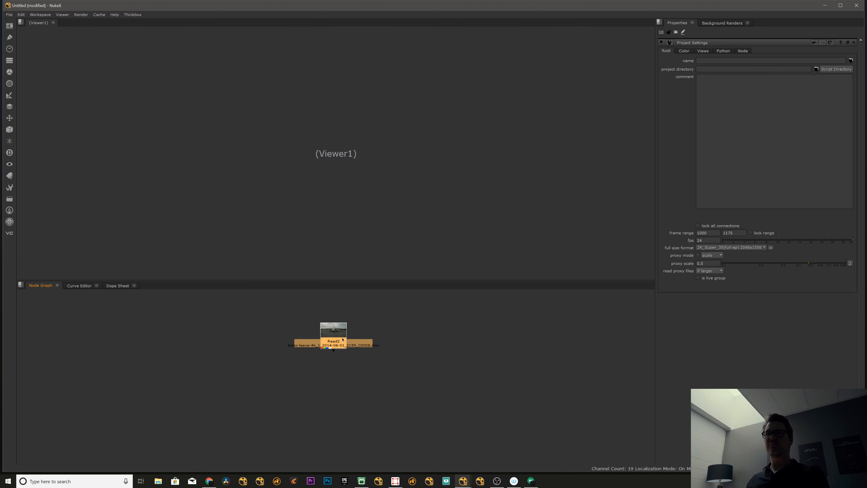
key("1")
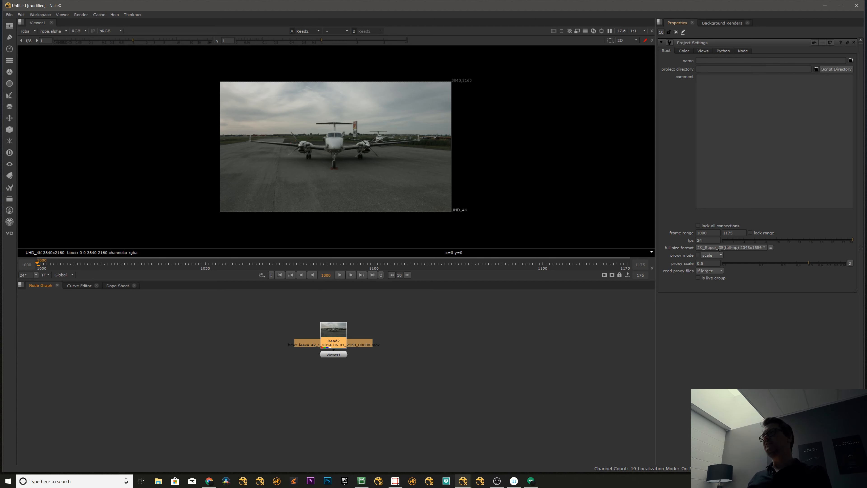
Move the viewer node aside and add a CameraTracker node below Read2.
left_click(333, 354)
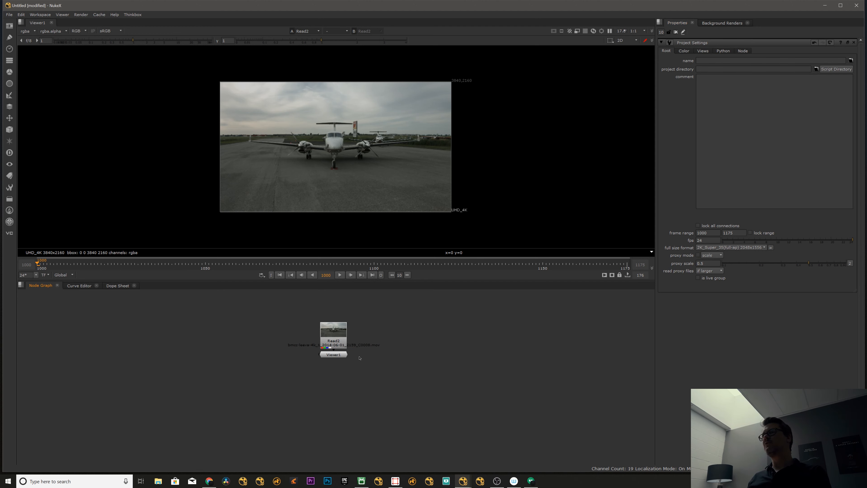
left_click_drag(334, 354, 242, 335)
left_click(321, 333)
key("Tab")
type("ca")
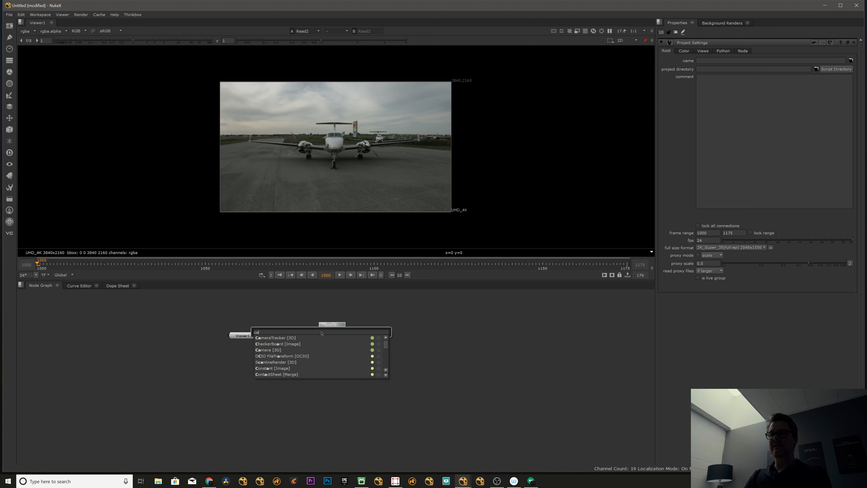
key("Return")
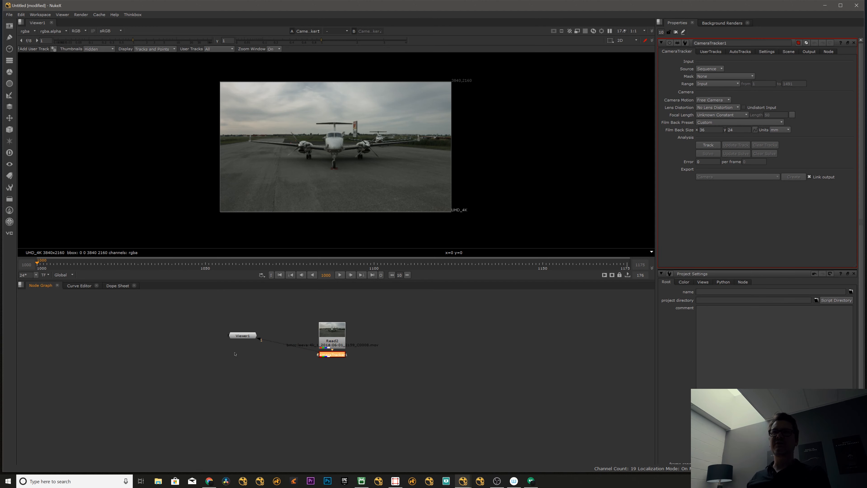
Space out the nodes with Read2 above CameraTracker and the viewer beside them, and view the CameraTracker output.
left_click_drag(240, 336, 217, 358)
left_click_drag(331, 336, 331, 312)
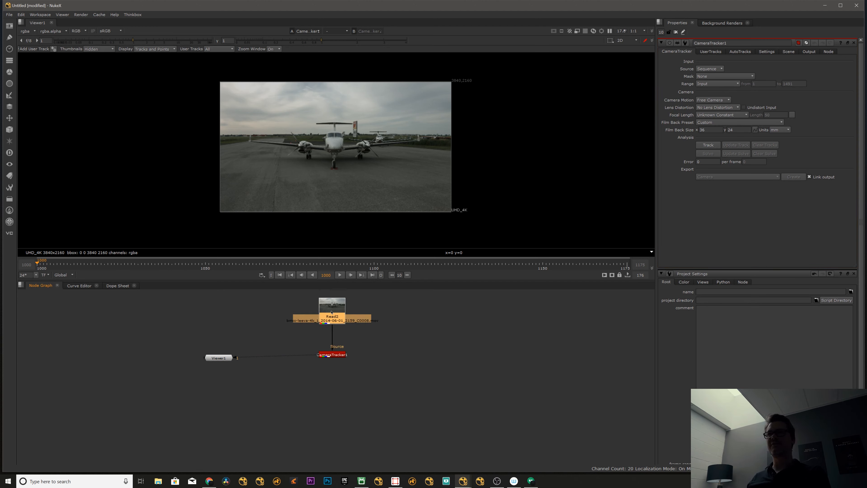
key("1")
left_click_drag(224, 357, 236, 308)
middle_click_drag(356, 332, 342, 334)
left_click(311, 370)
left_click(316, 356)
key("1")
left_click(319, 356)
left_click_drag(308, 311, 301, 302)
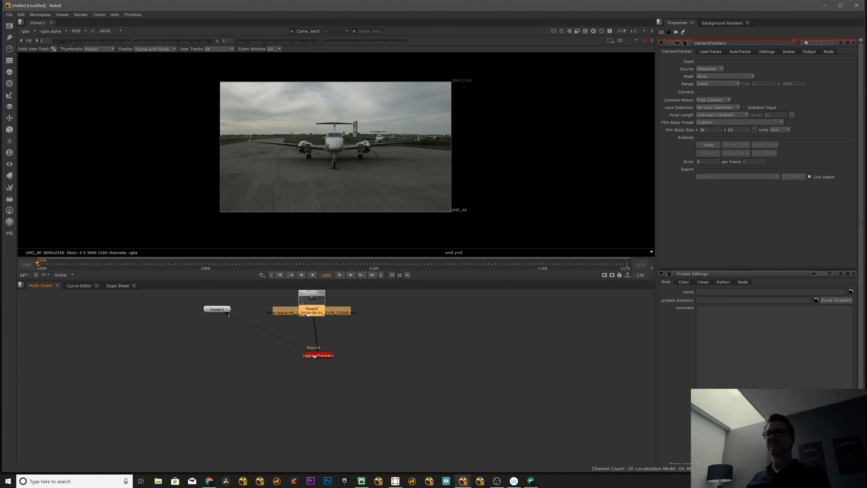
left_click_drag(220, 310, 232, 349)
left_click_drag(311, 309, 317, 311)
key("1")
left_click(324, 356)
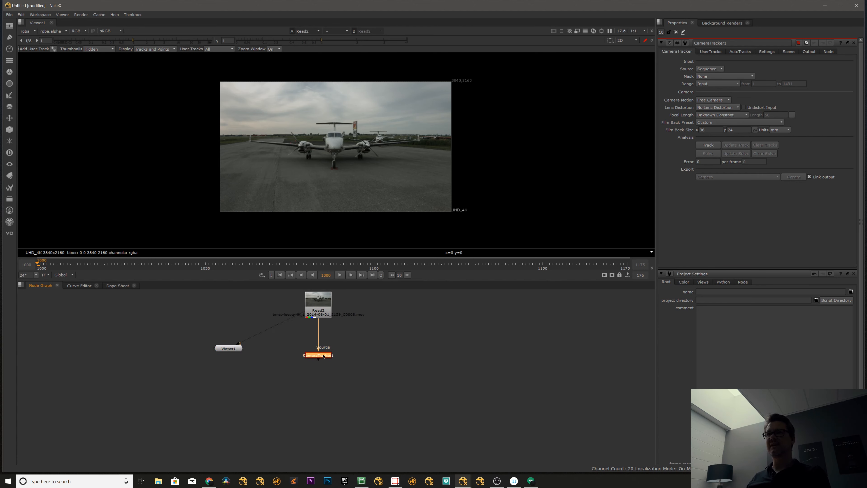
key("1")
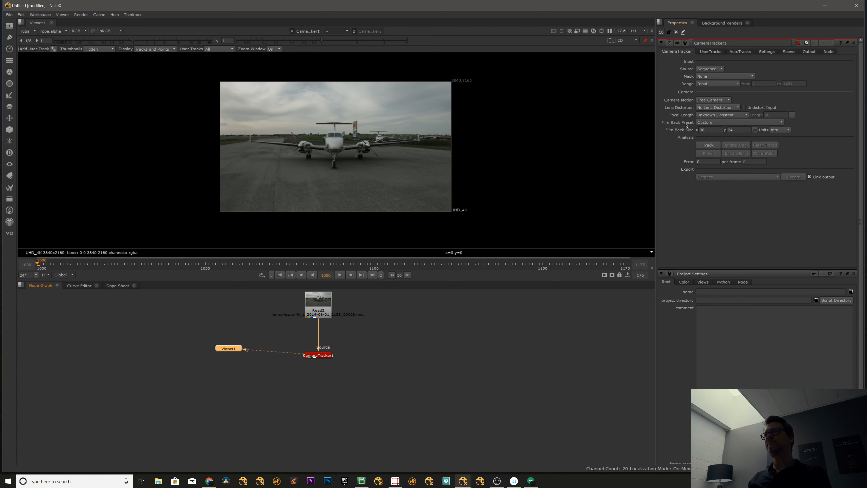
Review the CameraTracker's Source and Mask options, keeping Sequence and None.
left_click(710, 69)
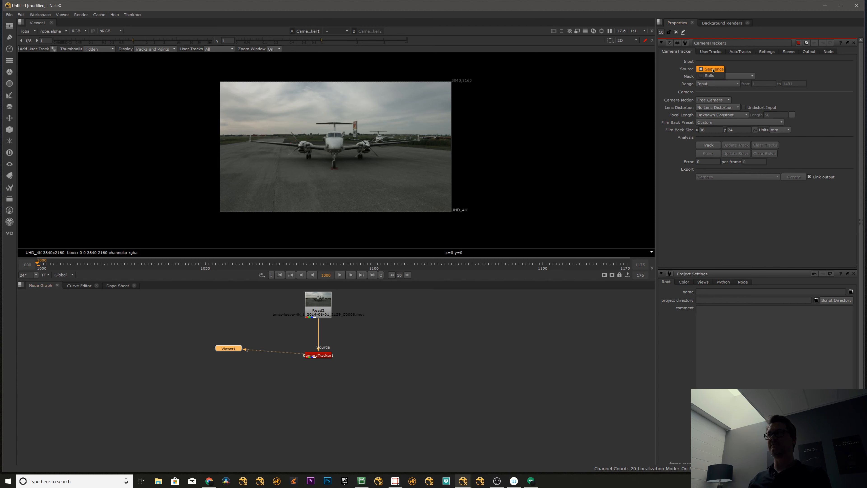
left_click(710, 69)
left_click(716, 77)
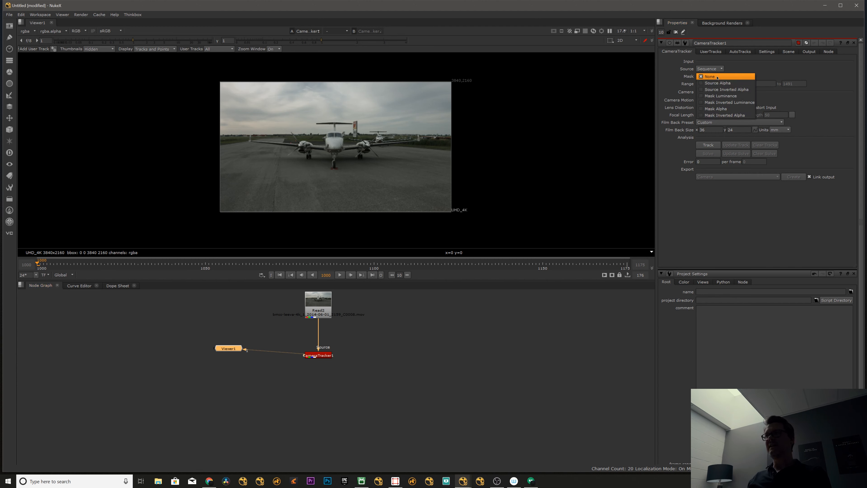
left_click(711, 77)
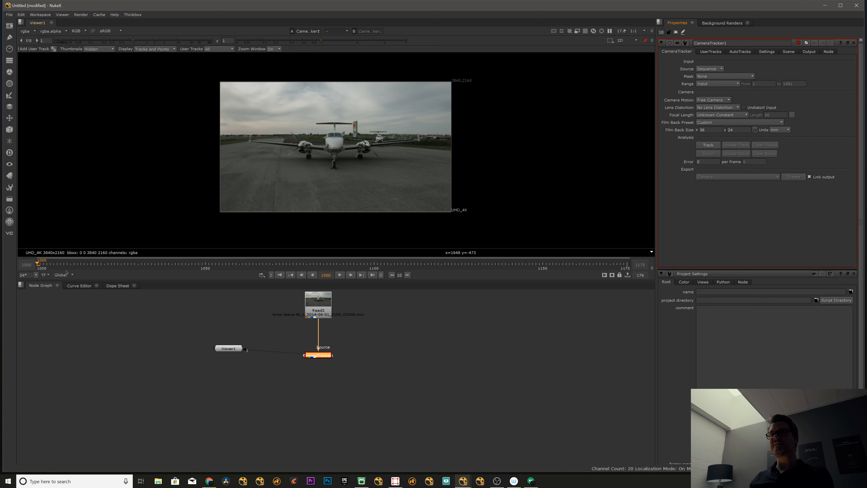
Scrub into the footage and set the Read2 node's localization policy to on.
left_click_drag(54, 264, 186, 264)
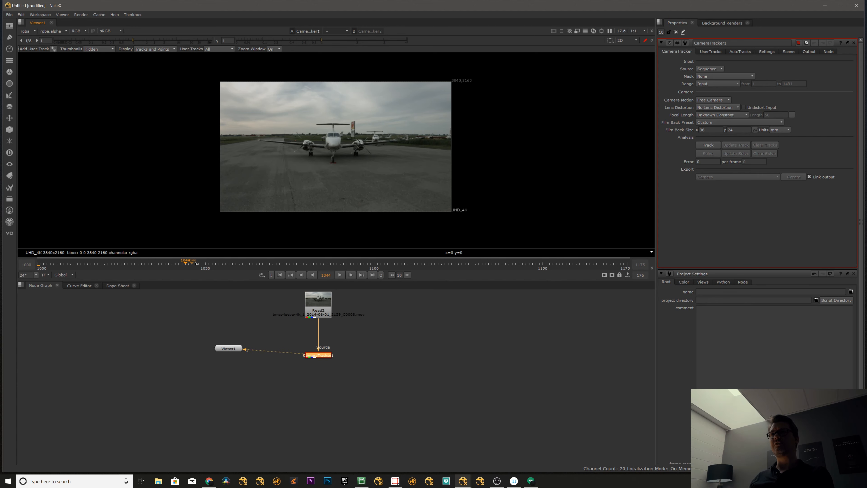
double_click(318, 303)
left_click(193, 301)
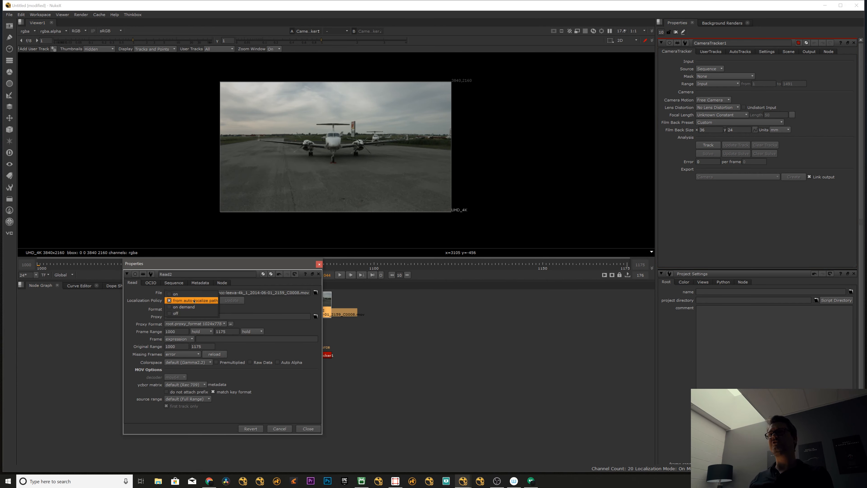
left_click(175, 294)
left_click(308, 428)
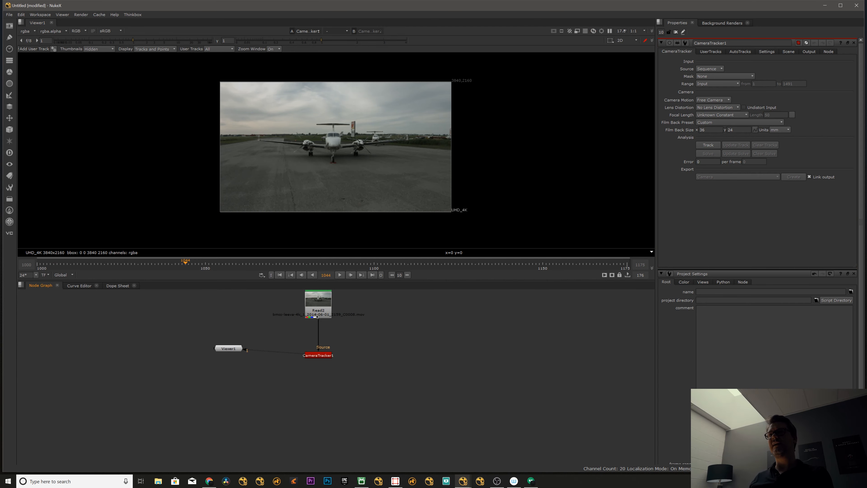
Scrub and play the footage in the viewer, and return to frame 1000.
left_click(317, 317)
left_click_drag(172, 266, 346, 268)
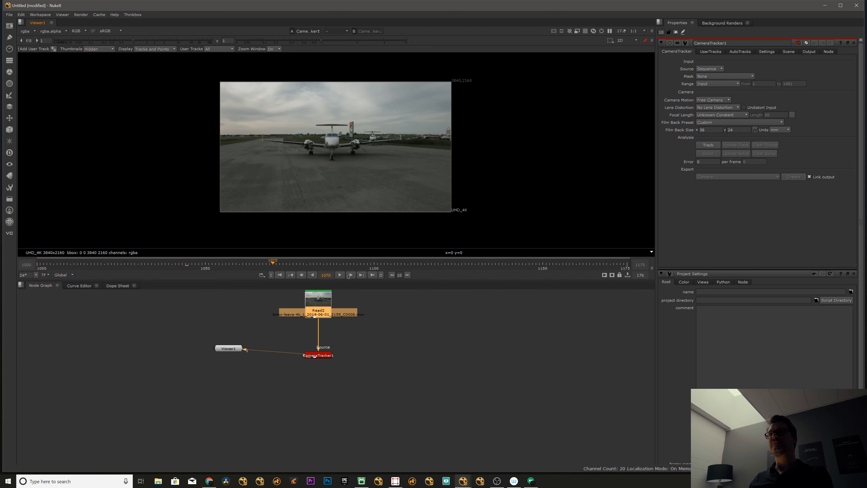
left_click(340, 276)
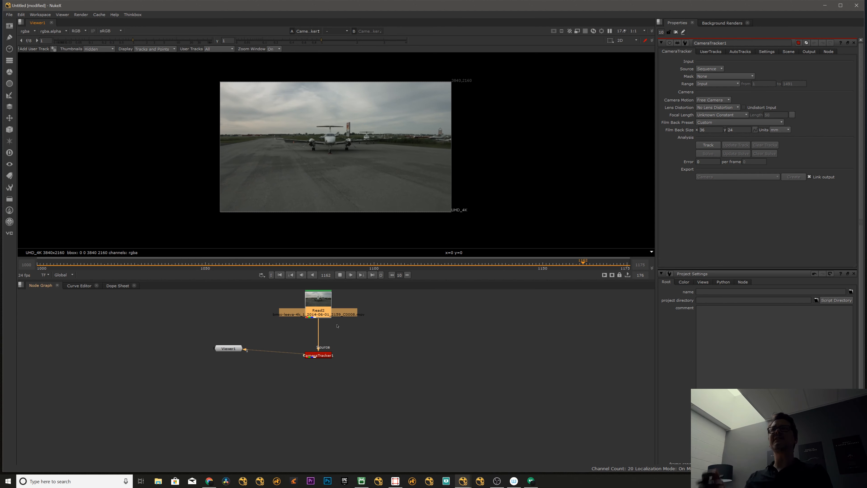
left_click(340, 275)
left_click(37, 268)
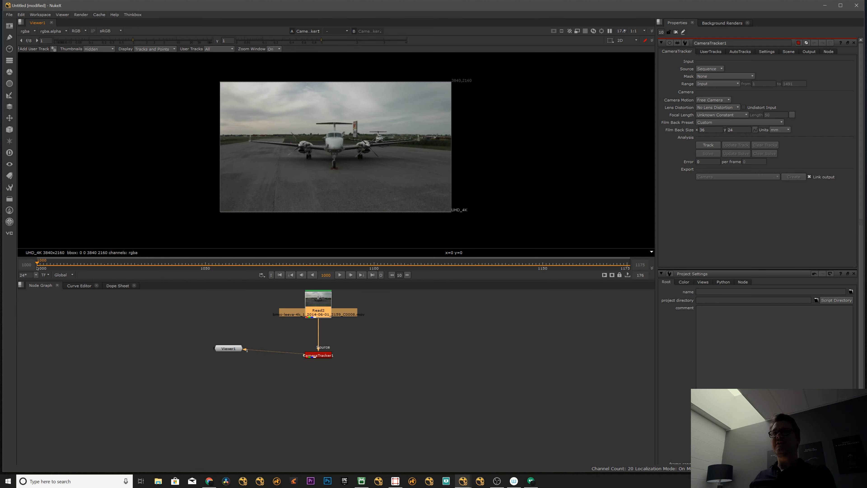
Set the CameraTracker's film back preset to Black Magic Production Camera 4K.
left_click(367, 307)
left_click(321, 354)
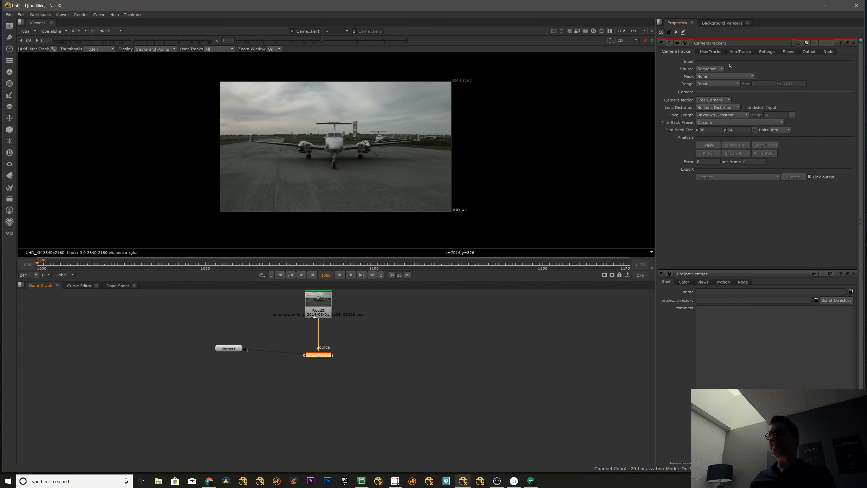
left_click_drag(322, 355, 322, 352)
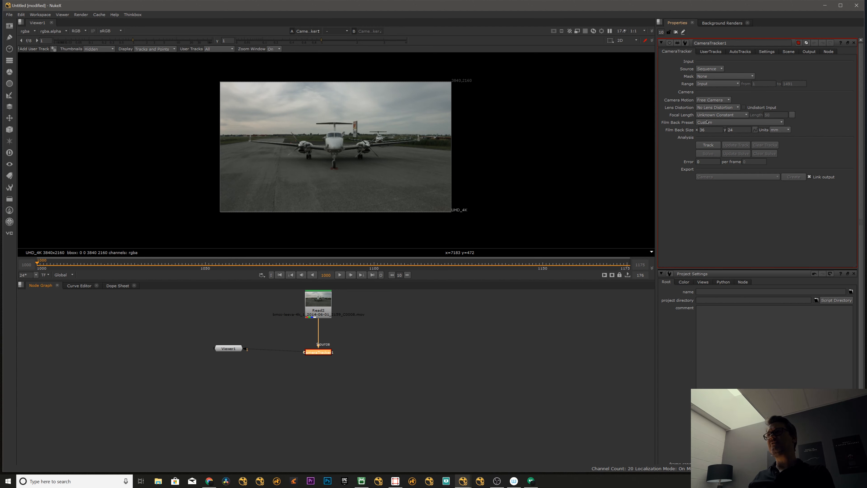
left_click(713, 122)
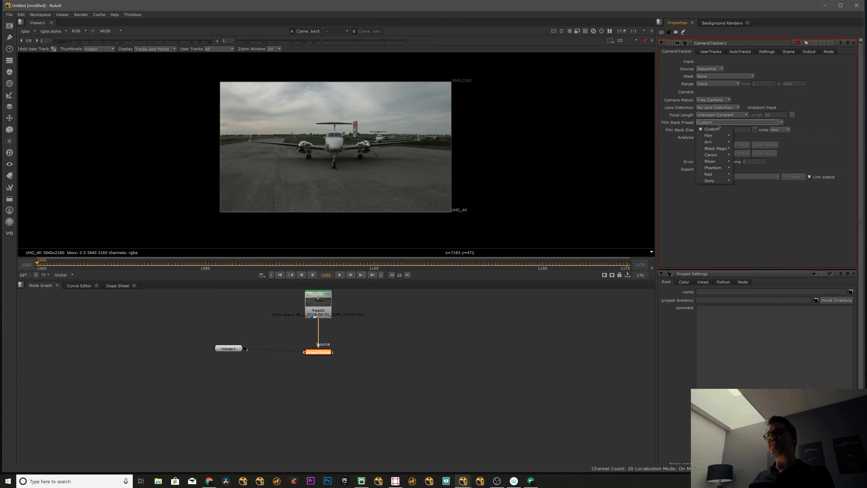
mouse_move(719, 148)
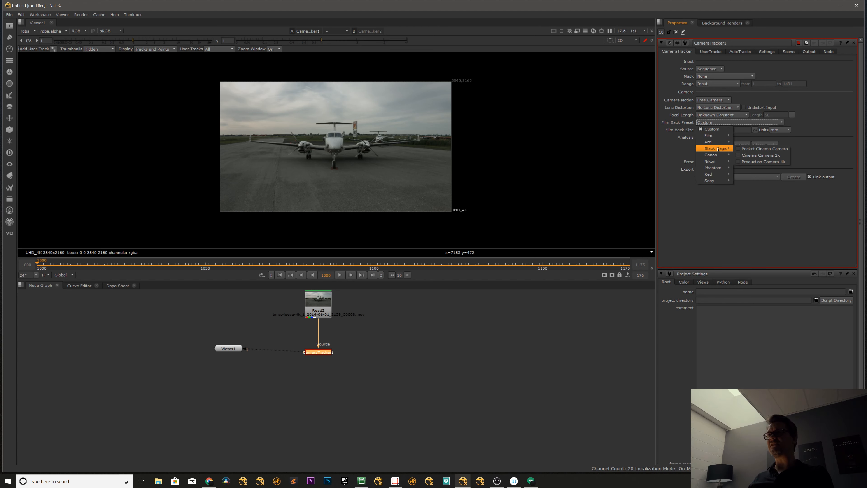
left_click(749, 162)
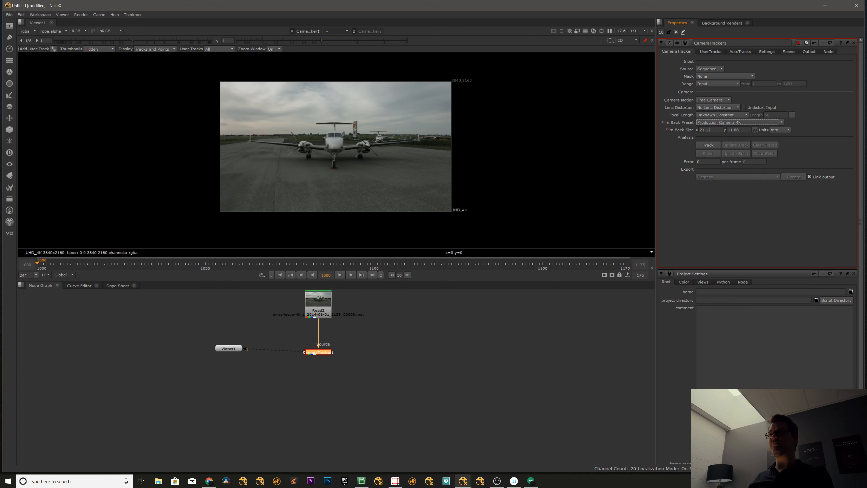
Connect Read2 to viewer input 1 and CameraTracker to viewer input 2.
left_click(422, 329)
left_click(316, 352)
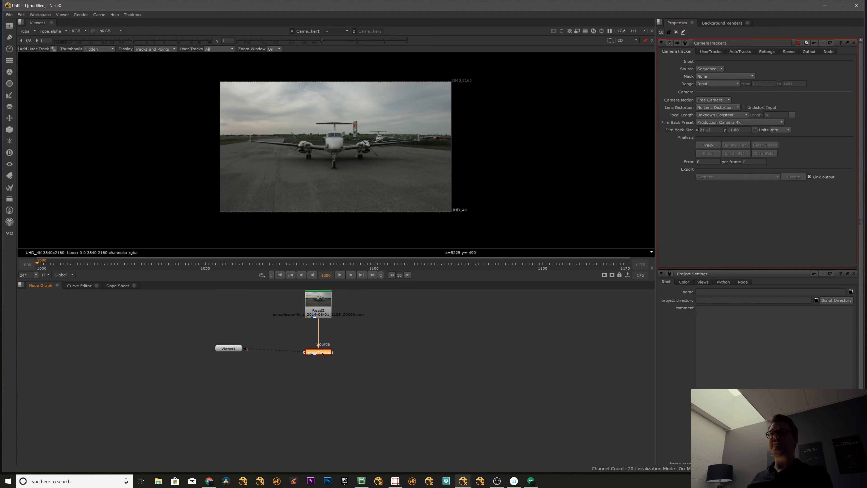
left_click(316, 311)
key("1")
left_click(314, 353)
key("2")
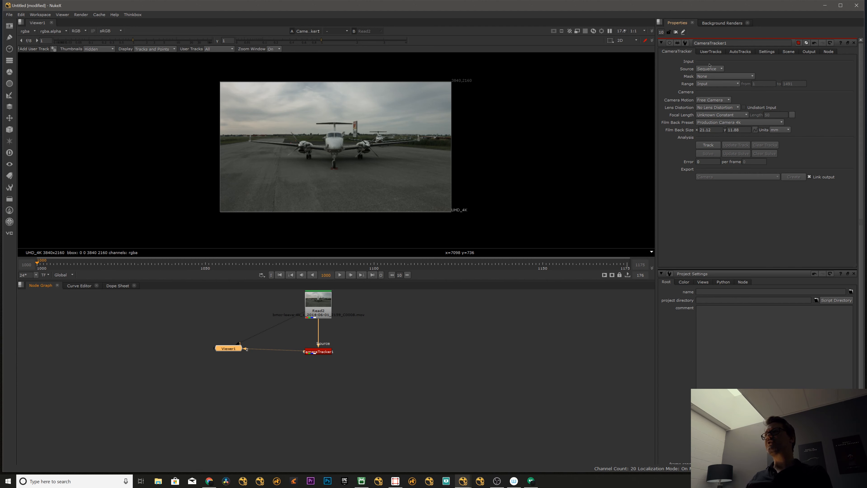
Set the CameraTracker's focal length to Known with a length of 14.
left_click(733, 115)
left_click(721, 99)
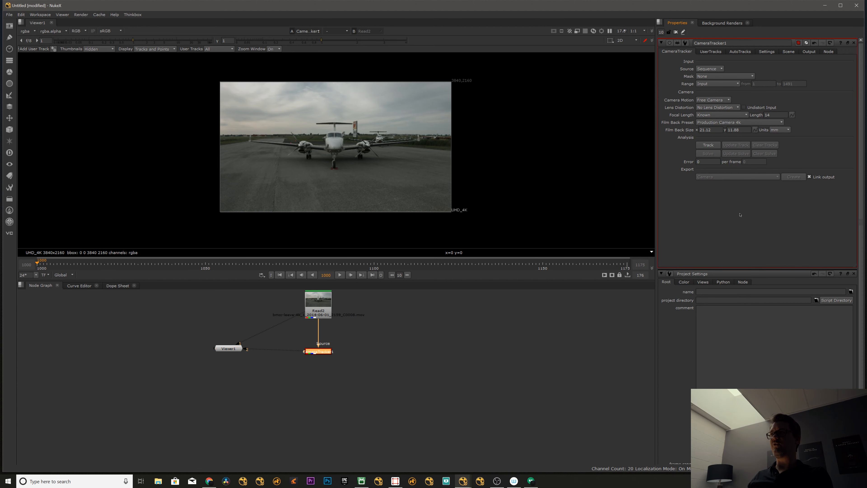
left_click(362, 319)
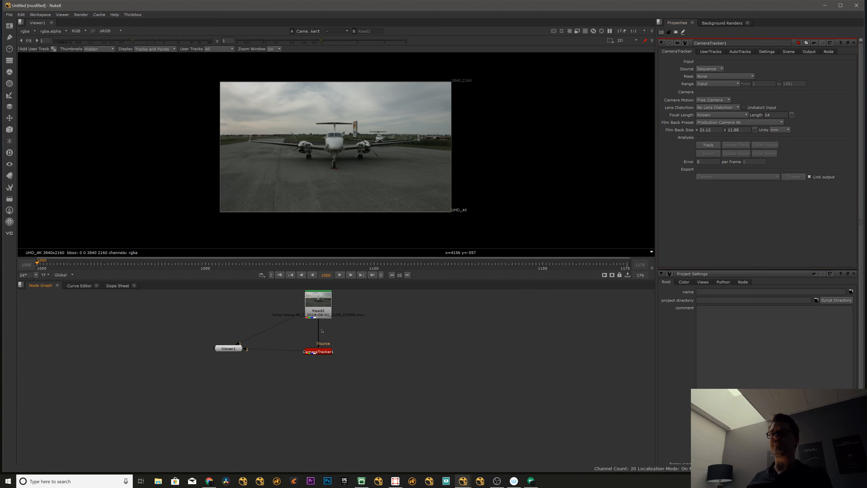
Undo the latest connection and position changes in the node graph.
key("ctrl+z")
key("ctrl+z")
key("ctrl+z")
key("ctrl+z")
key("ctrl+z")
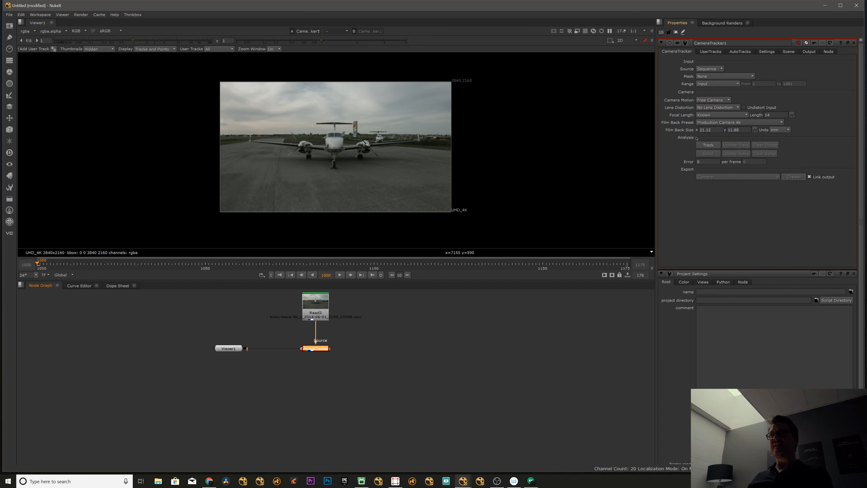
Try to track the footage with the CameraTracker and cancel the analysis.
left_click(708, 145)
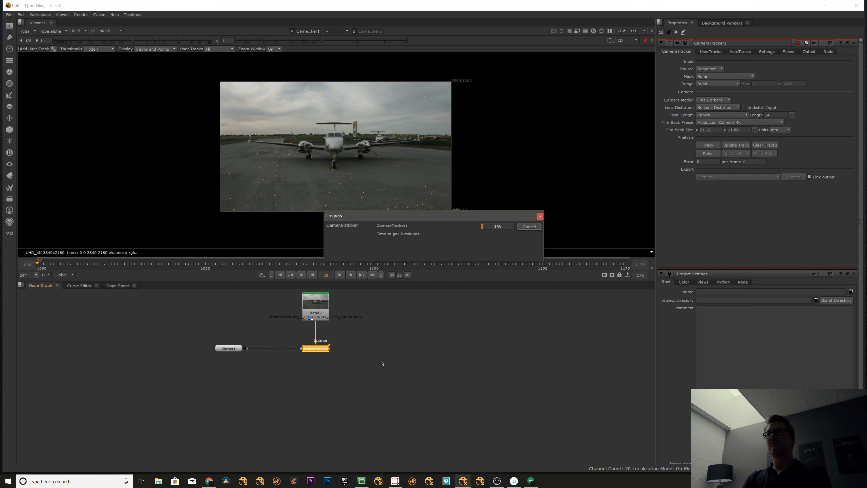
left_click(529, 227)
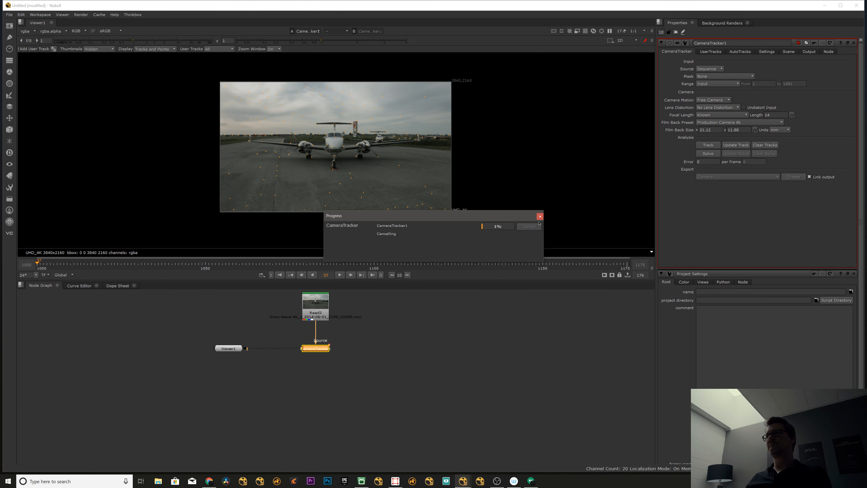
Set the CameraTracker's range to Global and track the footage.
left_click(715, 83)
left_click(721, 91)
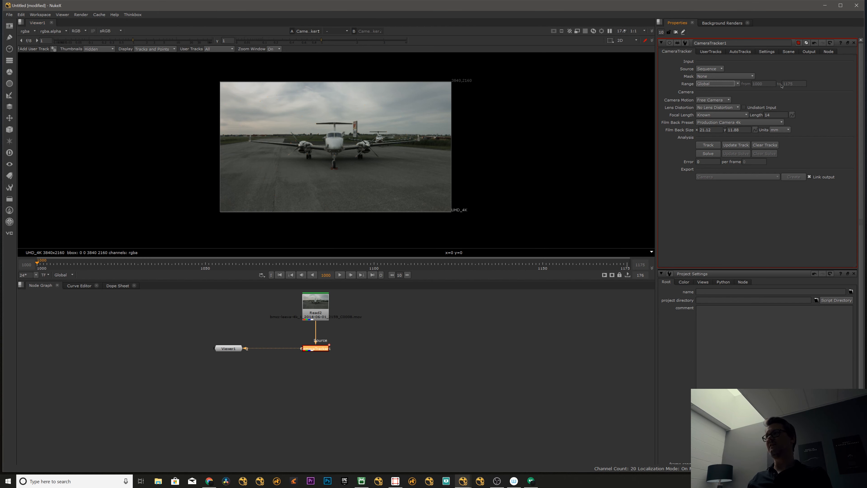
left_click(707, 146)
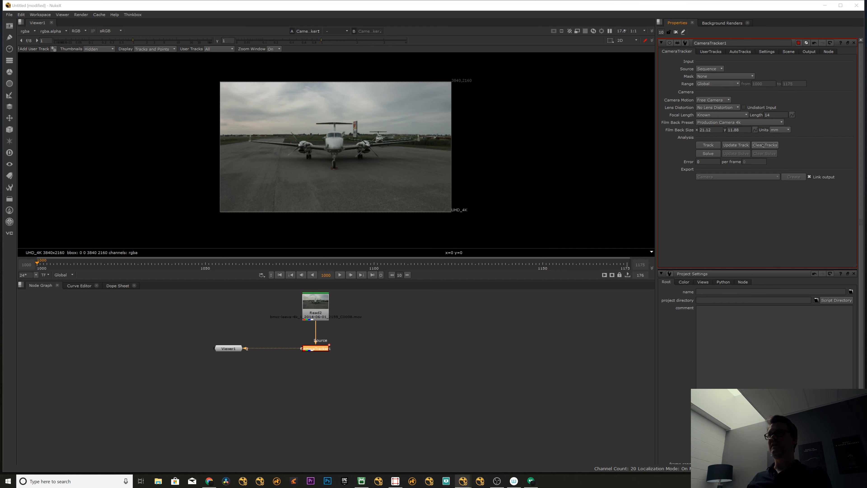
left_click(419, 249)
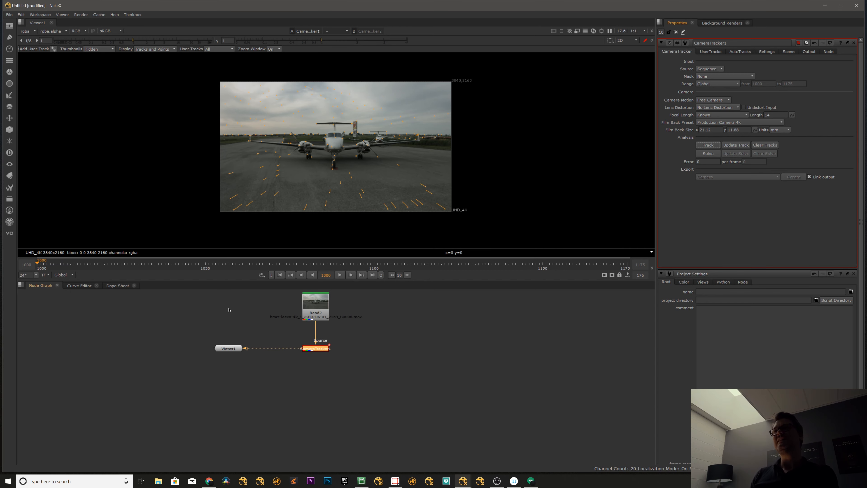
Solve the camera from the tracked features and scrub through the shot to check the track points.
mouse_move(44, 270)
left_mouse_down()
mouse_move(623, 268)
mouse_move(318, 261)
mouse_move(40, 269)
left_mouse_up()
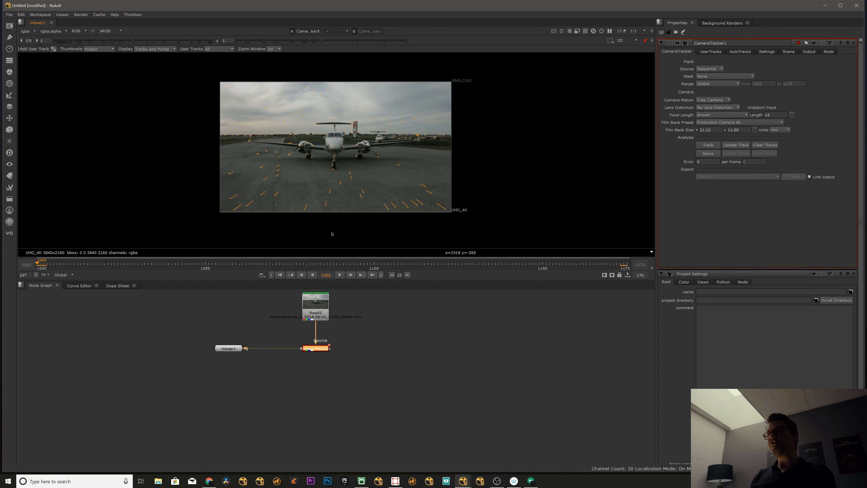
left_click_drag(500, 265, 36, 275)
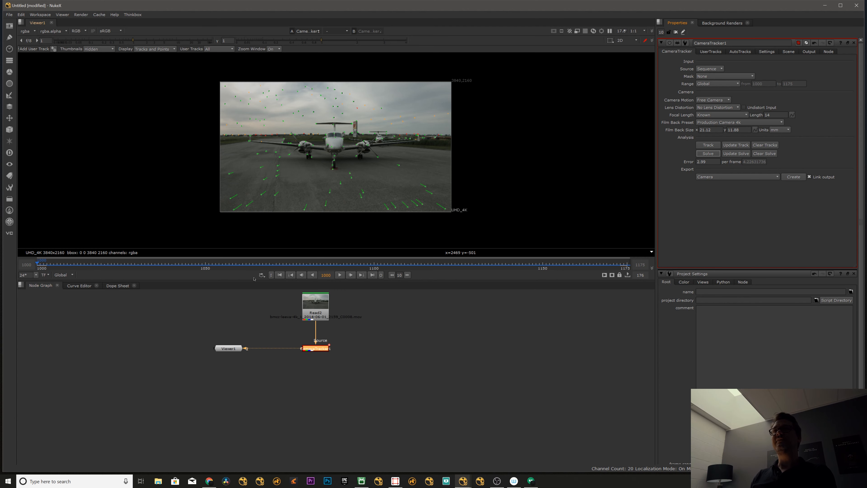
left_click_drag(67, 265, 454, 241)
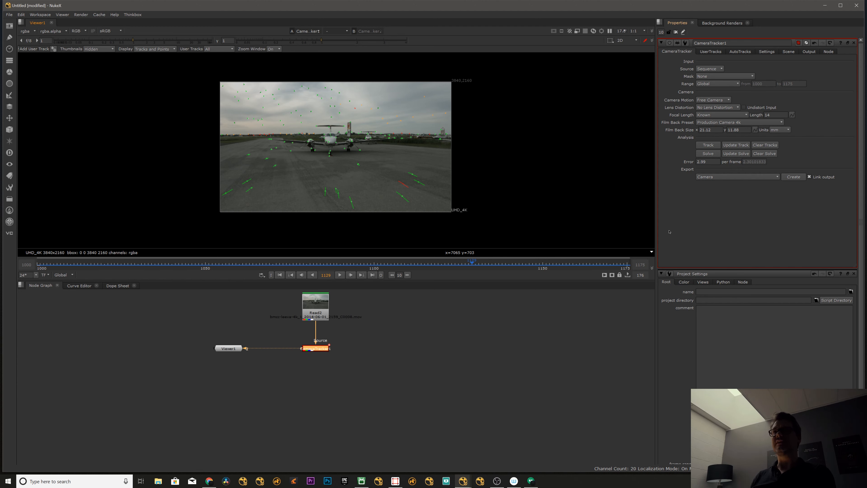
Delete the unsolved and rejected auto tracks from the CameraTracker.
left_click(738, 52)
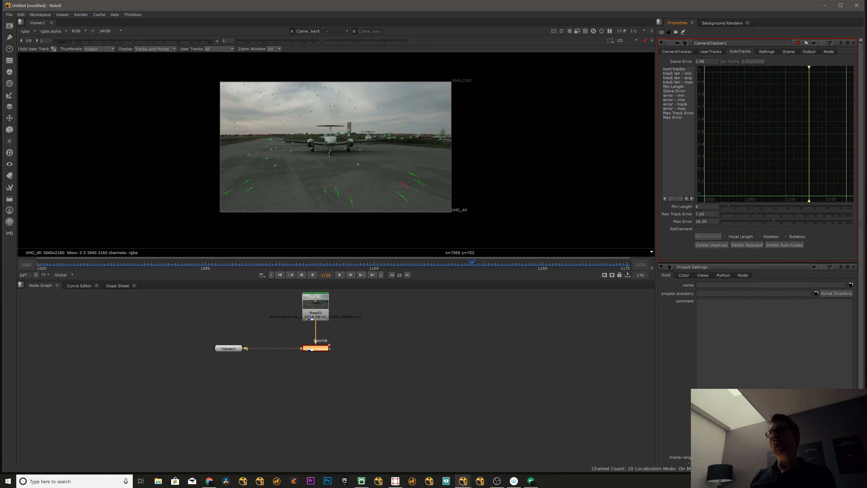
left_click(712, 245)
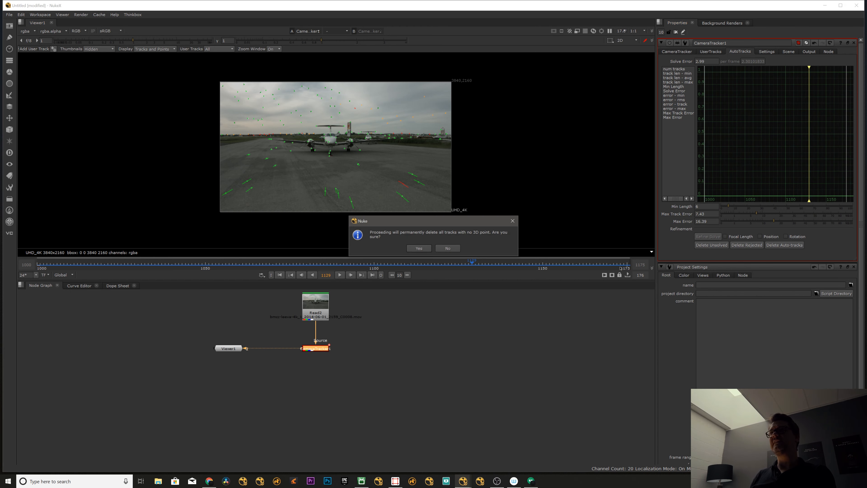
key("Return")
left_click(746, 245)
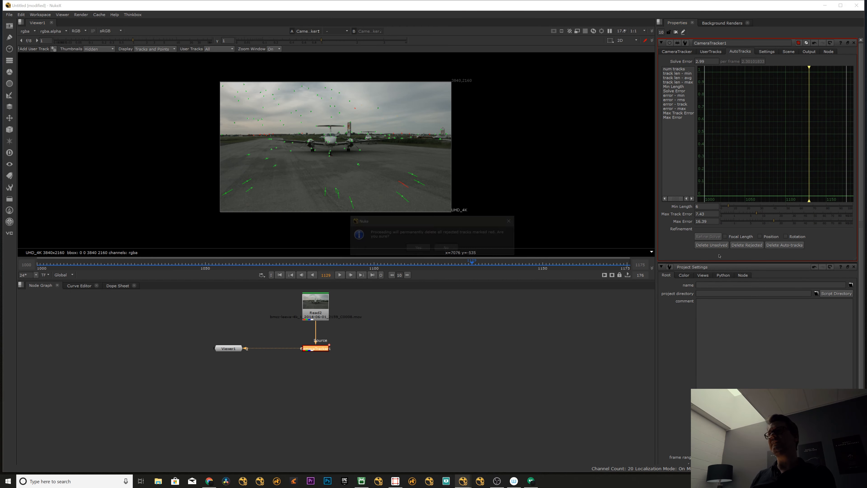
key("Return")
Update the camera solve using the global frame range.
left_click(677, 51)
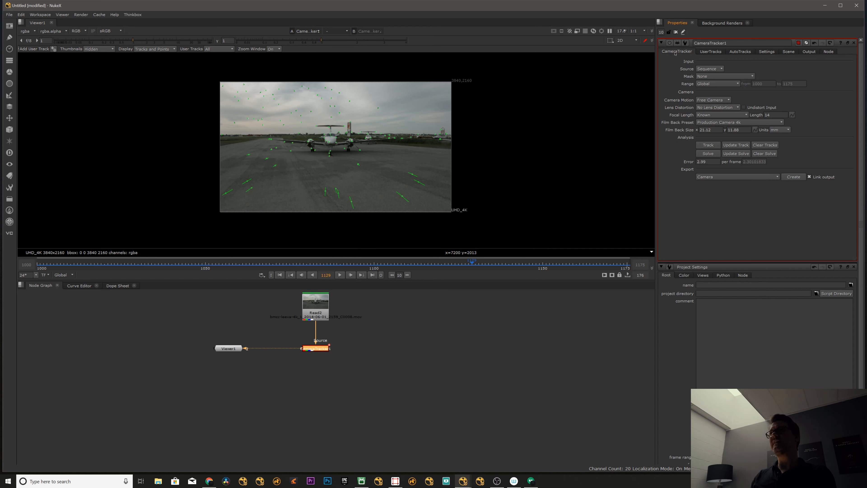
left_click(736, 154)
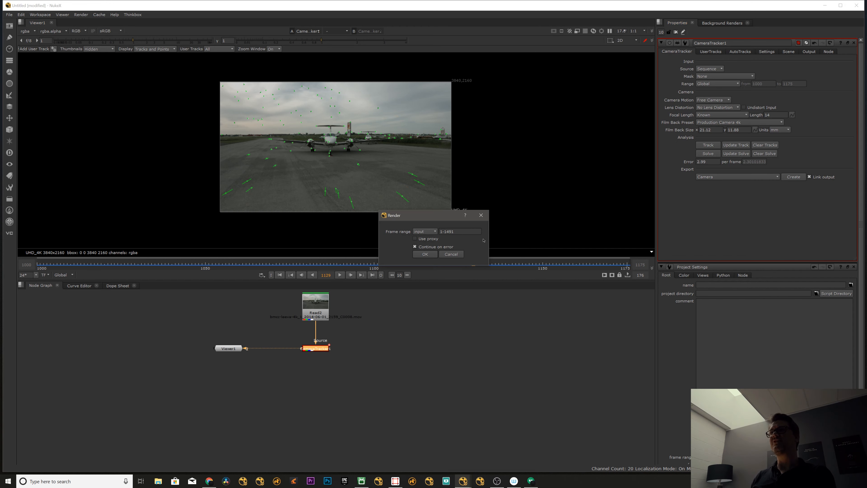
left_click(425, 231)
left_click(432, 245)
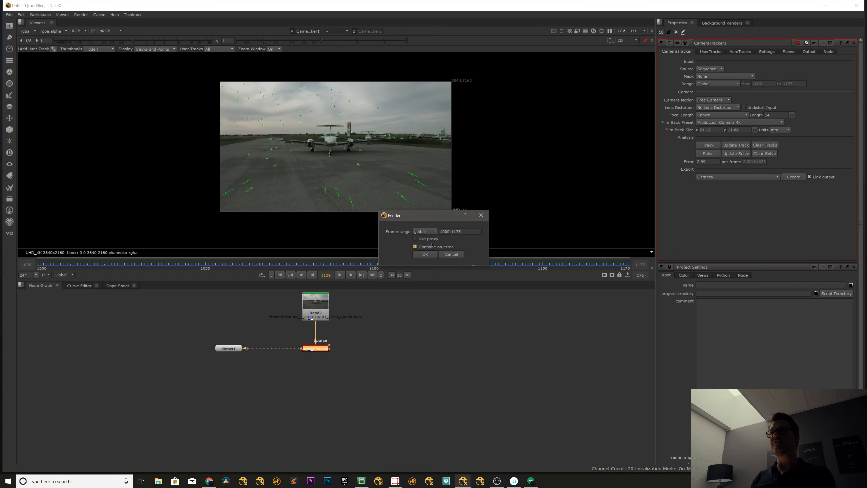
left_click(425, 254)
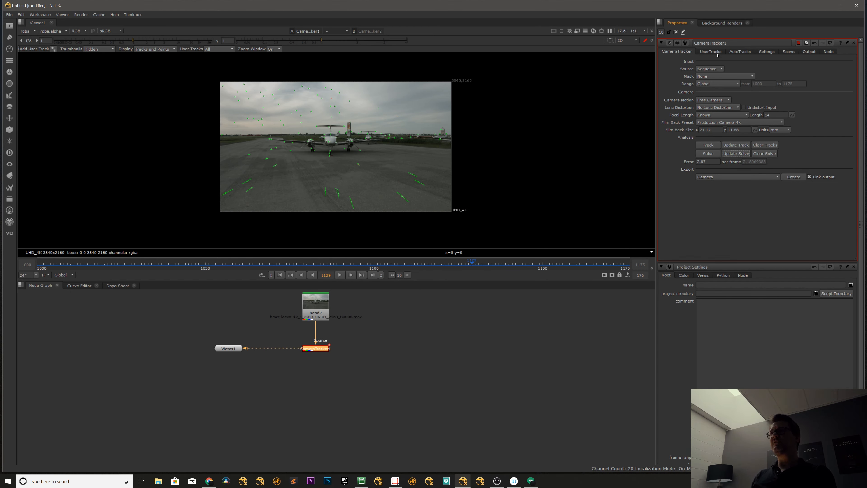
Set Min Length to 10, Max Track Error to 4 and Max Error to 10.2, and delete the rejected tracks.
left_click(710, 51)
left_click(739, 51)
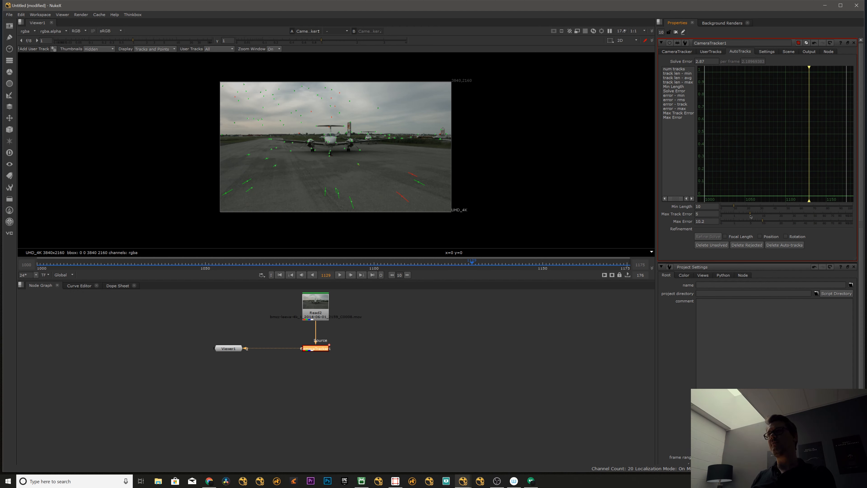
left_click_drag(751, 216, 747, 216)
left_click(747, 245)
key("Return")
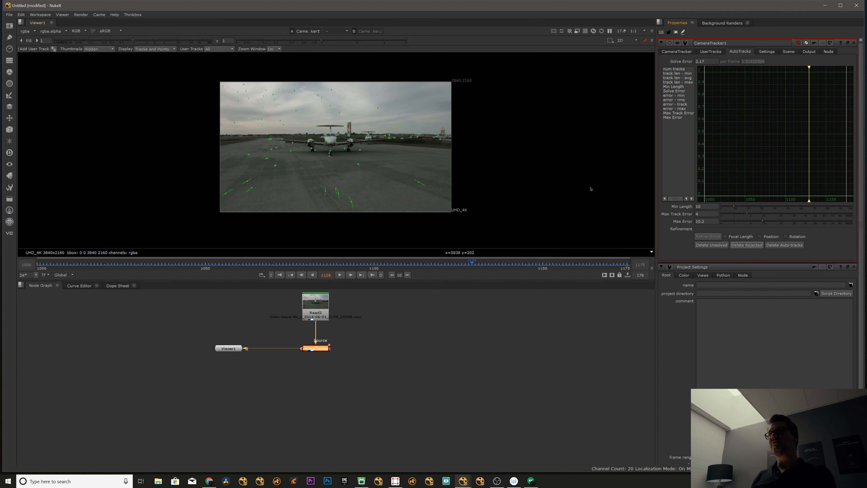
Update the solve again over global frames 1000-1175 and scrub through the shot to check the tracks.
left_click(676, 51)
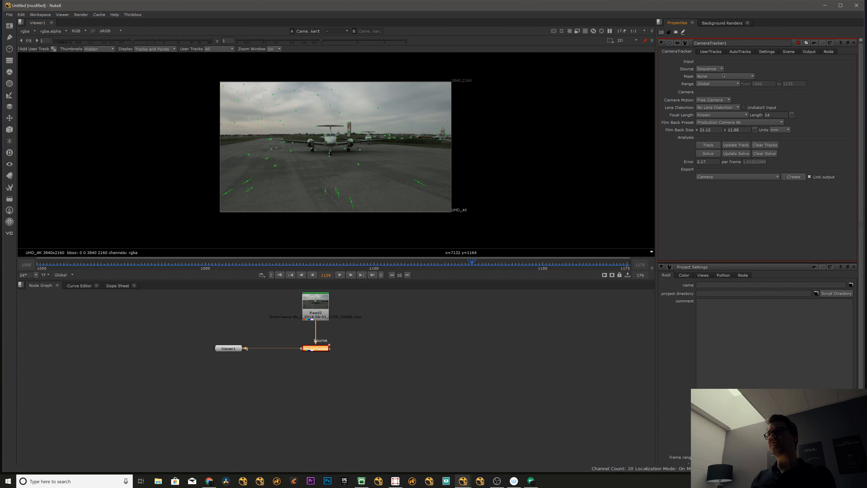
left_click(734, 154)
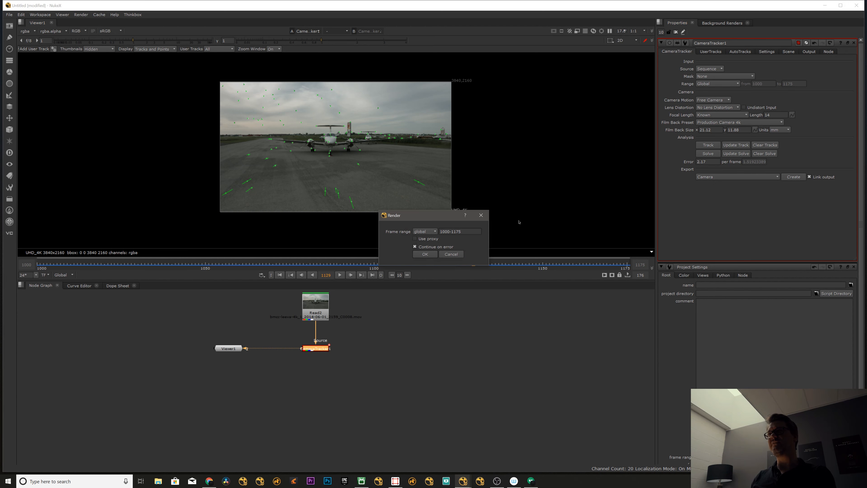
left_click(425, 254)
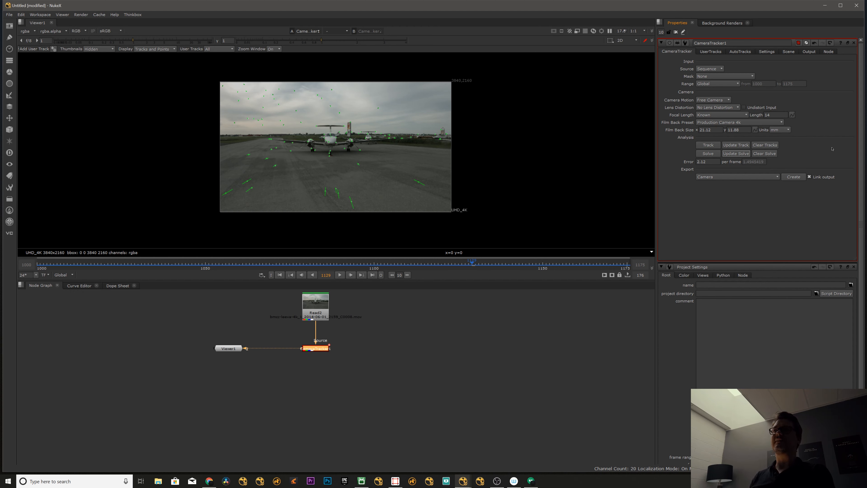
left_click_drag(134, 265, 364, 272)
Export a Camera from the CameraTracker and inspect it with the point cloud in the 3D view.
left_click(349, 342)
left_click(317, 348)
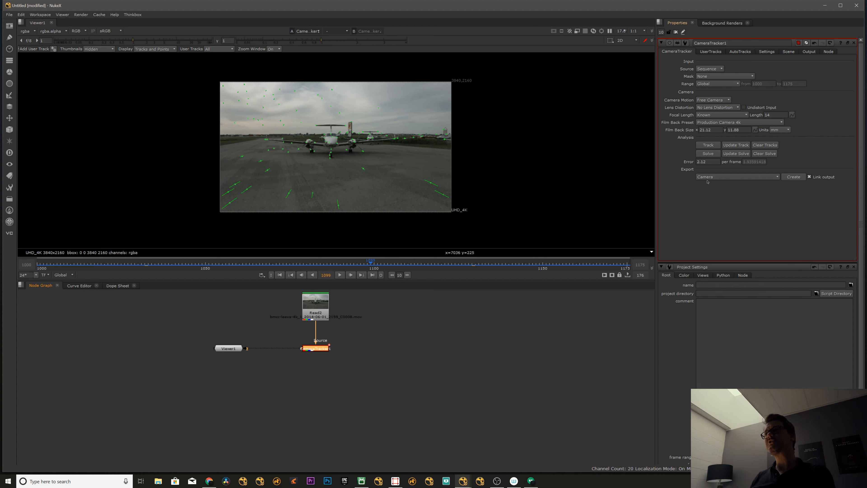
left_click(714, 178)
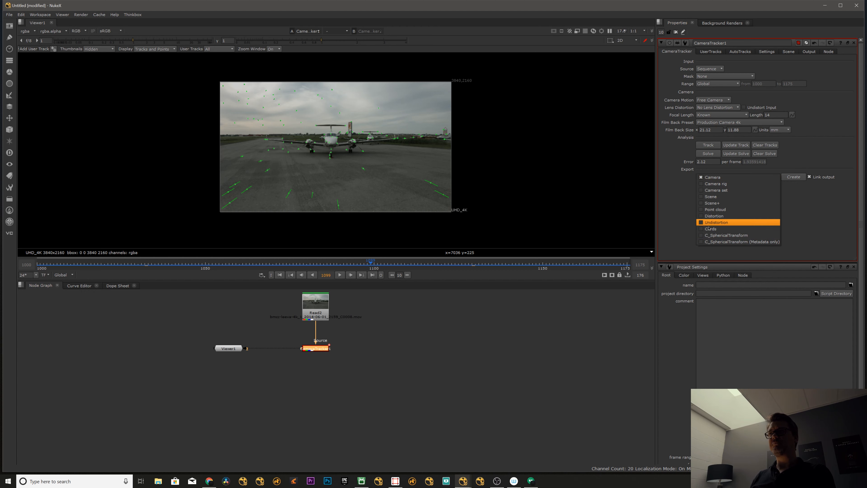
left_click(729, 177)
left_click(793, 177)
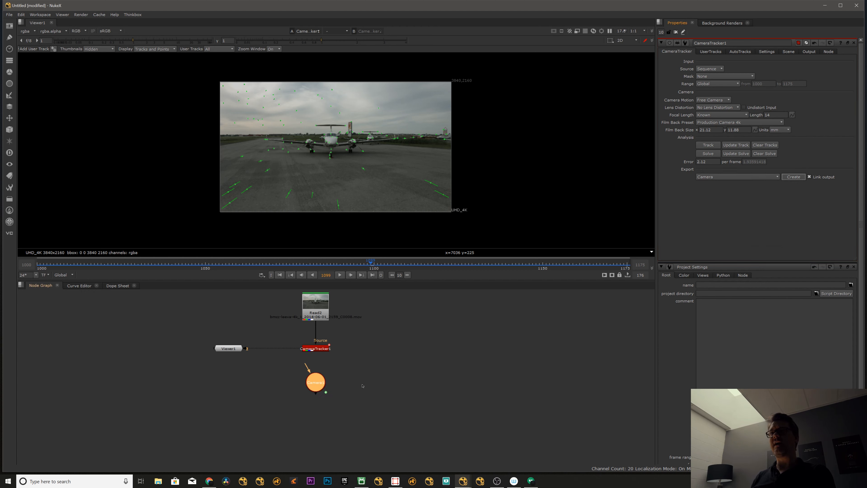
left_click_drag(318, 385, 277, 392)
key("1")
left_click_drag(356, 184, 354, 262, "ctrl")
Set the project's full size format to UHD_4K 3840x2160.
left_click(410, 324)
key("s")
left_click(730, 247)
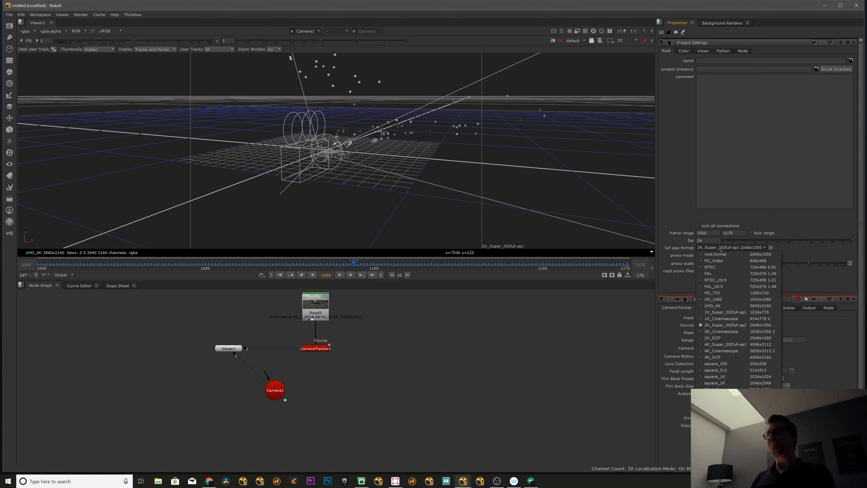
left_click(734, 296)
Scrub through the camera motion, and delete the exported camera and the viewer from the node graph.
left_click_drag(354, 264, 253, 262)
left_click_drag(283, 392, 256, 388)
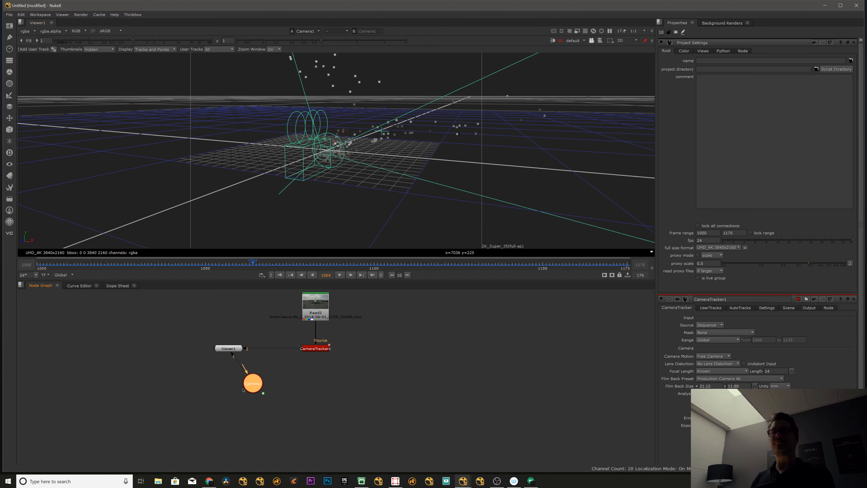
key("Delete")
left_click(228, 348)
key("Delete")
Attach a new viewer to the CameraTracker, reopen the tracker's settings and place the viewer to the node's left.
key("1")
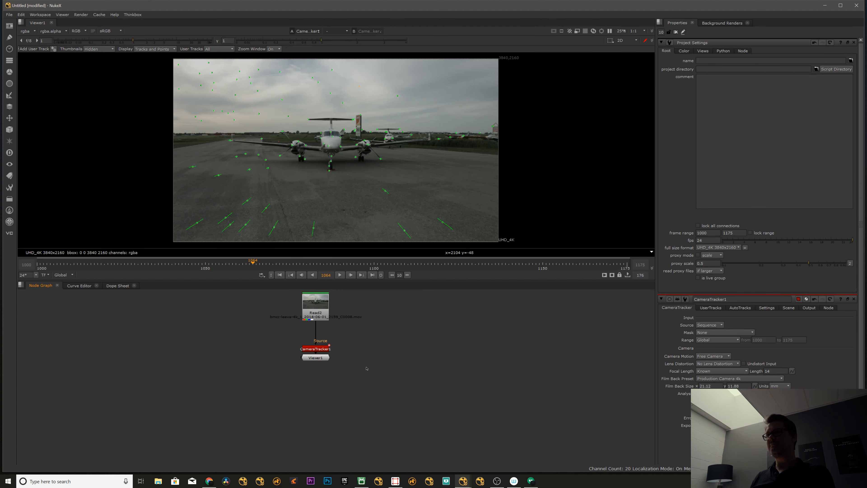
double_click(316, 348)
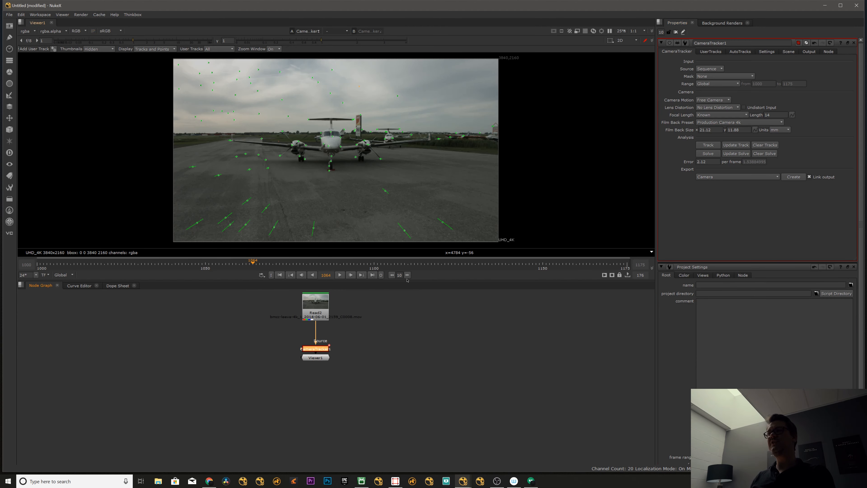
left_click_drag(326, 357, 239, 351)
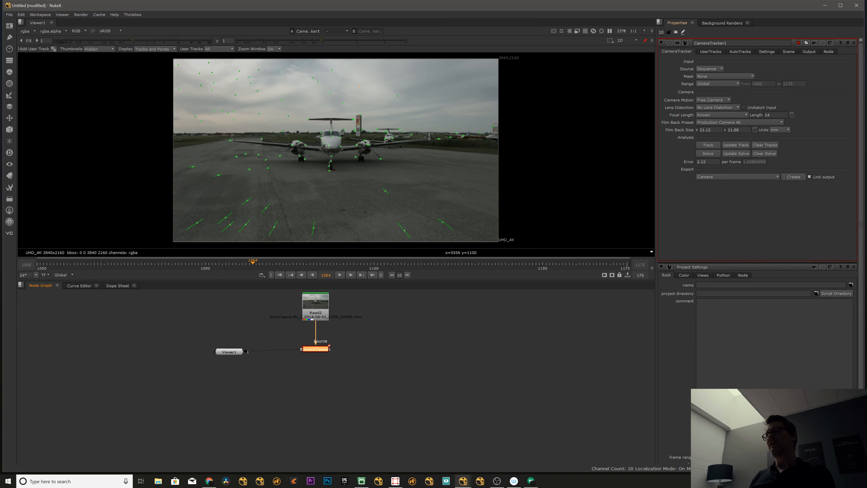
Export a Scene+ setup from the CameraTracker.
left_click(717, 177)
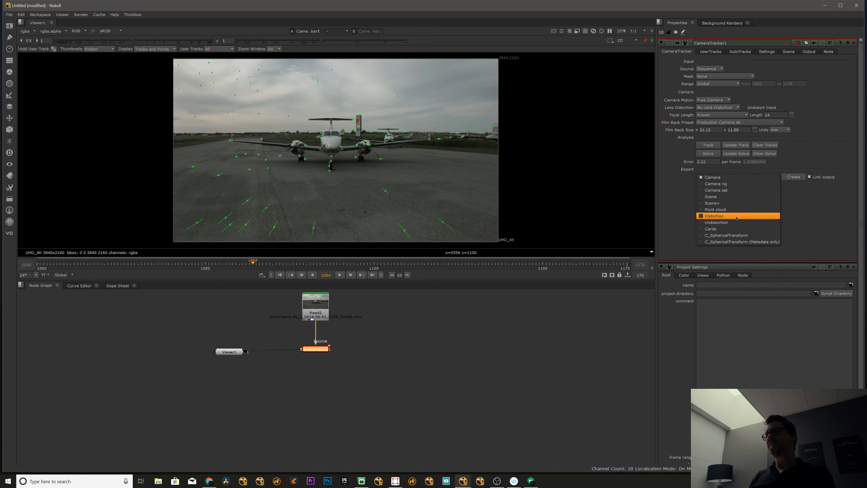
left_click(735, 205)
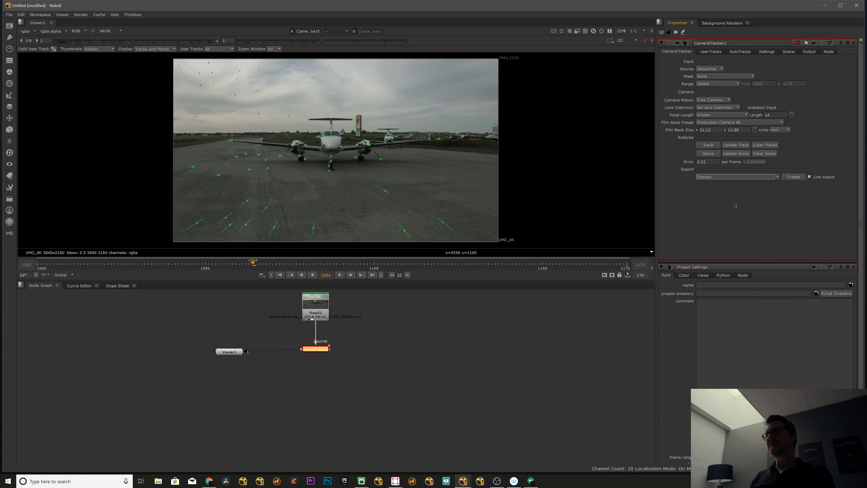
left_click(794, 177)
Rearrange the exported scene nodes below the CameraTracker so the connections are laid out clearly.
middle_click_drag(317, 401, 321, 386)
mouse_move(232, 337)
left_mouse_down()
mouse_move(226, 320)
mouse_move(283, 393)
left_mouse_up()
scroll(238, 337, "down", 3)
left_click_drag(265, 351, 366, 408)
left_click_drag(293, 383, 292, 402)
left_click(303, 378)
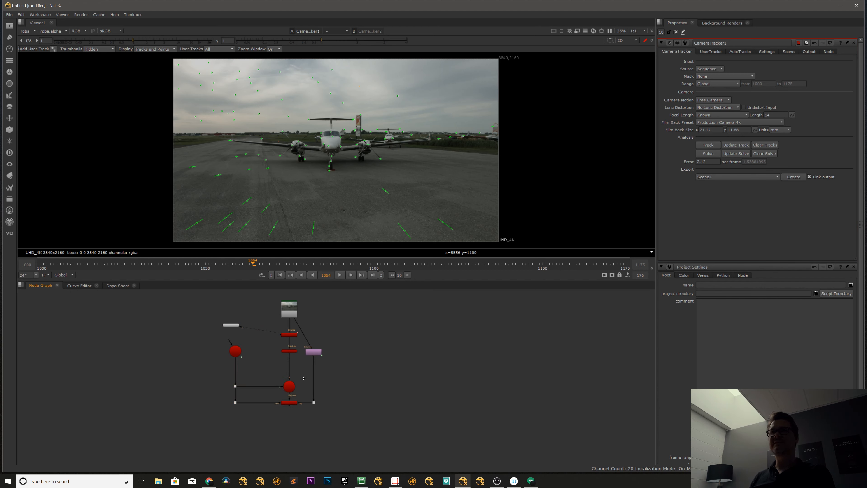
View the ScanlineRender output and play the shot from frame 1000 to check the point cloud against the footage.
left_click(291, 403)
key("1")
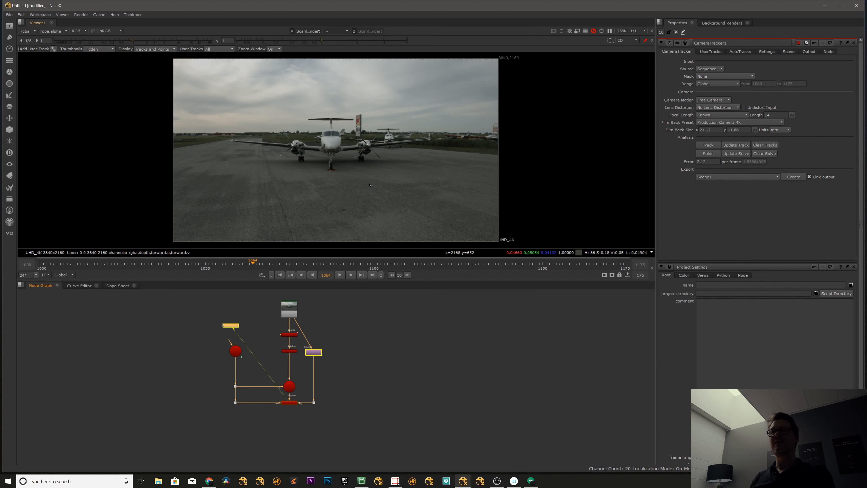
key("Tab")
key("Tab")
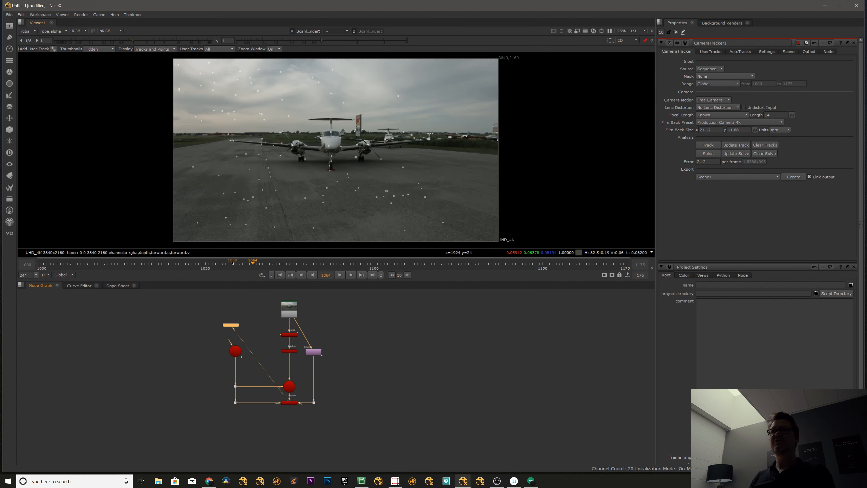
left_click(163, 266)
left_click_drag(54, 267, 38, 267)
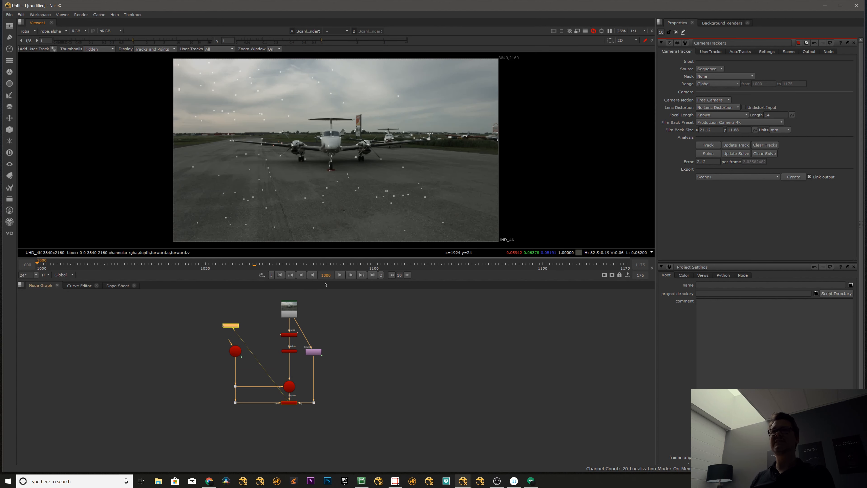
key("l")
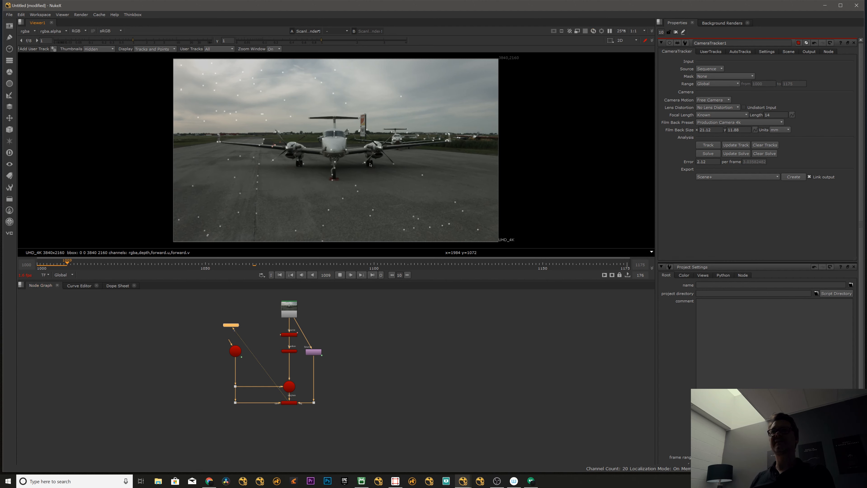
left_click(47, 265)
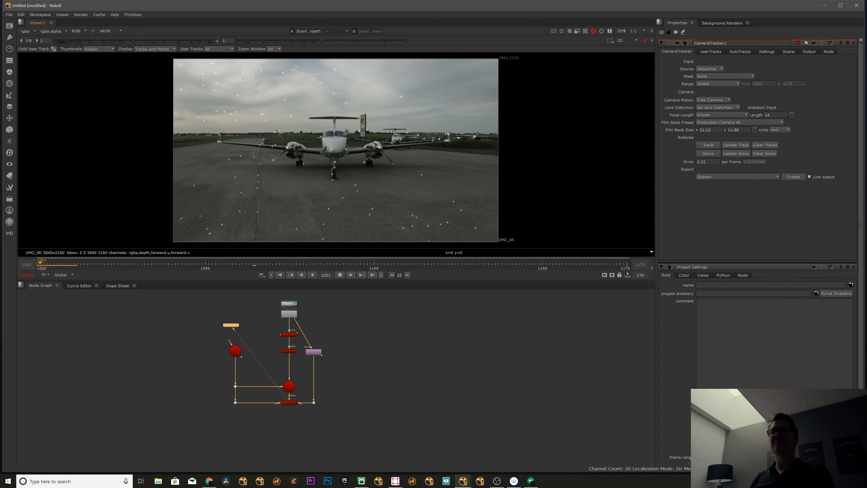
Disable the purple node between the footage and the ScanlineRender, and check the playback before stopping it.
left_click(314, 351)
key("d")
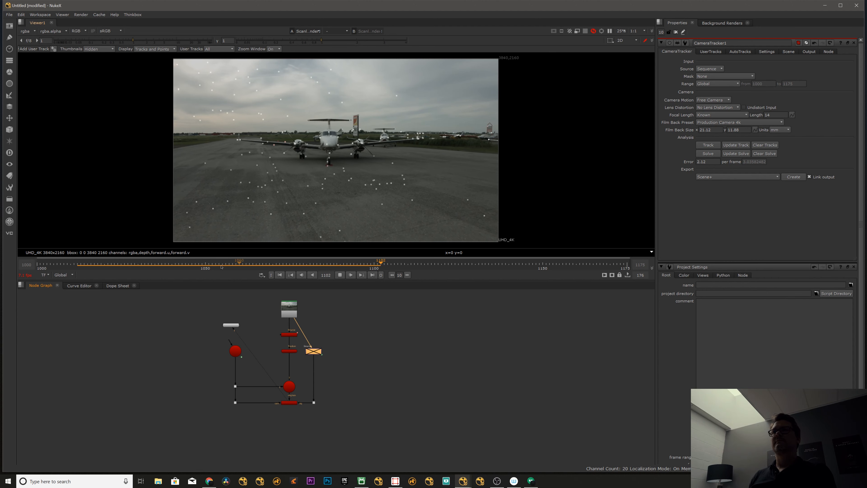
left_click(337, 275)
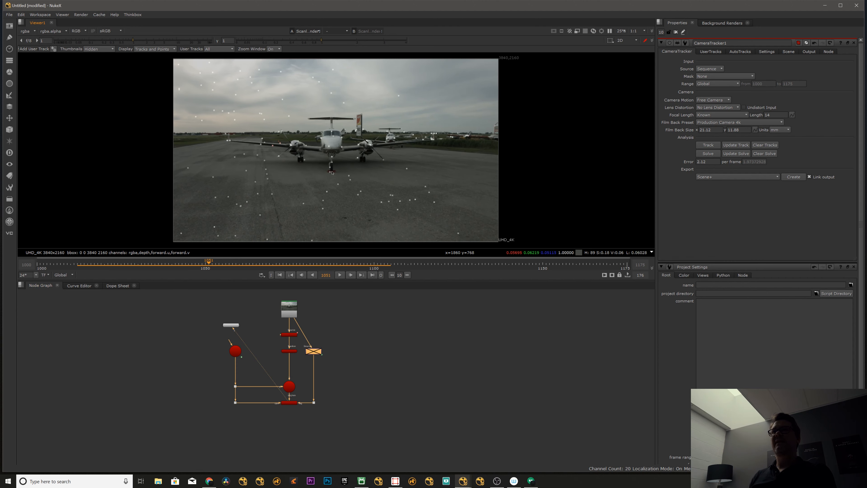
View the CameraTracker output, create a card at the tracked point on the airplane's nose, and place its node beside the tracker.
scroll(347, 153, "up", 3)
left_click(307, 321)
left_click(292, 333)
key("1")
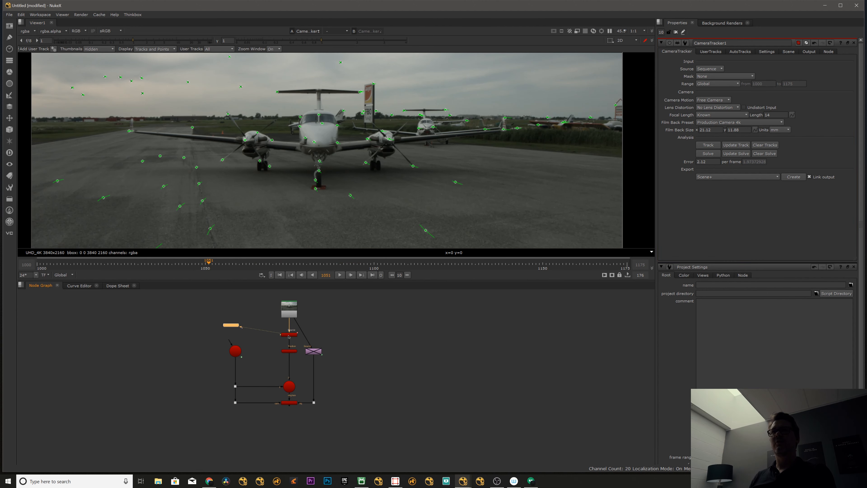
right_click(314, 142)
mouse_move(334, 159)
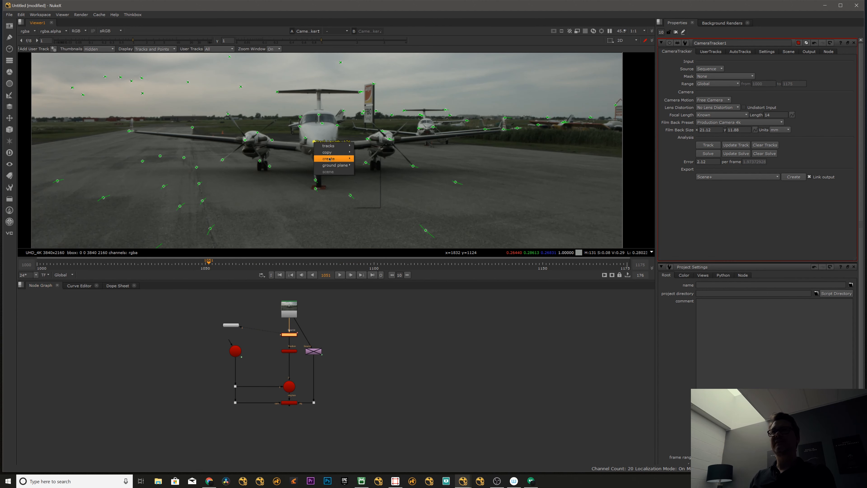
left_click(366, 185)
left_click(334, 332)
left_click(264, 335)
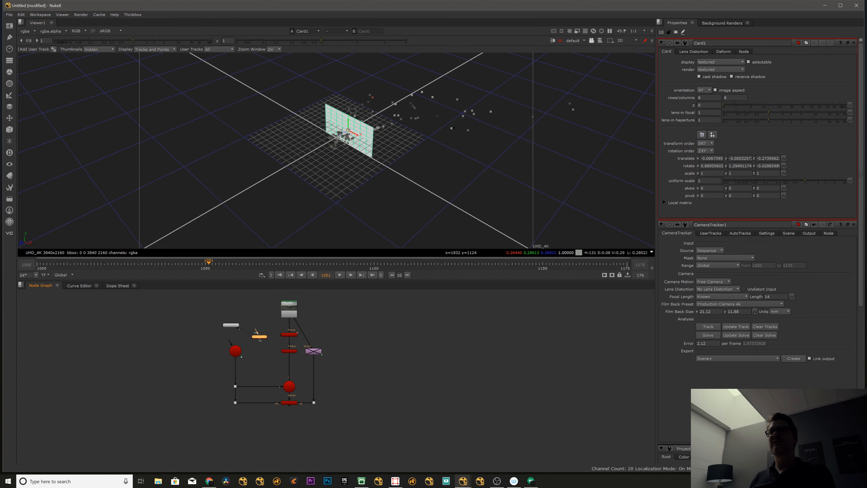
Connect the new card to the Scene node and view the ScanlineRender output in the 3D viewer.
scroll(282, 347, "up", 3)
mouse_move(284, 359)
left_mouse_down()
mouse_move(285, 367)
mouse_move(288, 356)
left_mouse_up()
middle_click_drag(294, 381, 288, 351)
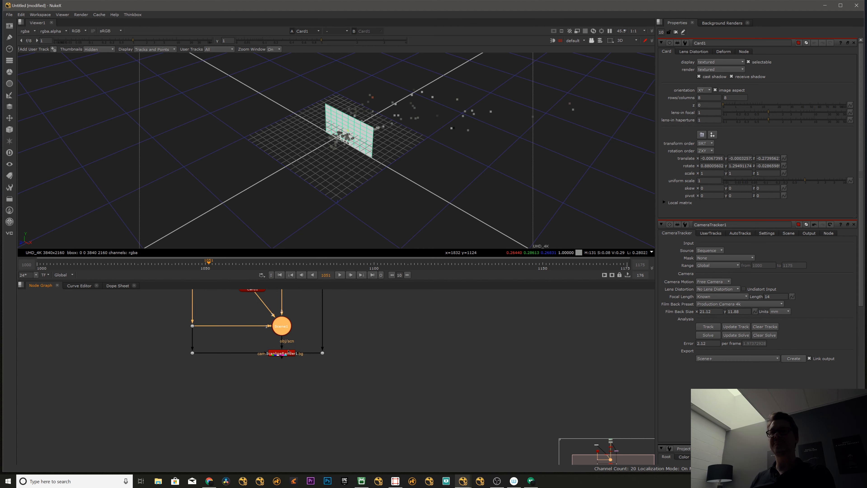
left_click(289, 351)
key("1")
key("Tab")
key("Tab")
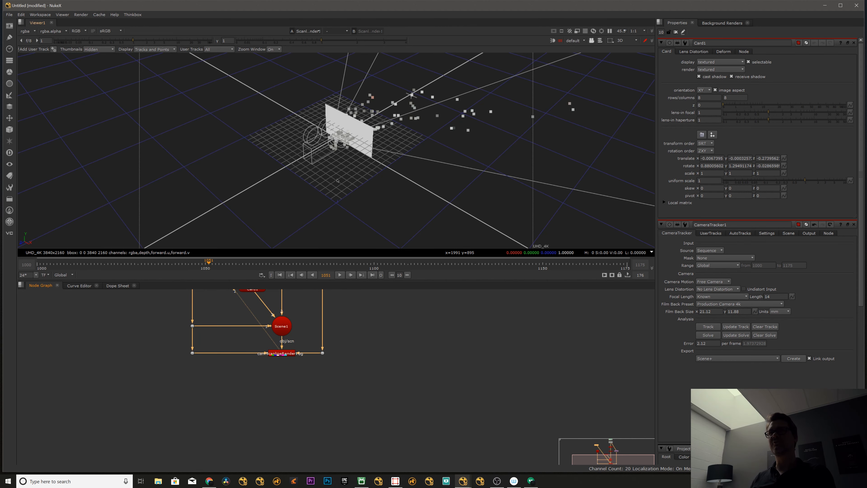
Review the card's path through the Scene to the ScanlineRender, and view the 2D render at frame 1000.
left_click(390, 311)
middle_click_drag(308, 316, 304, 367)
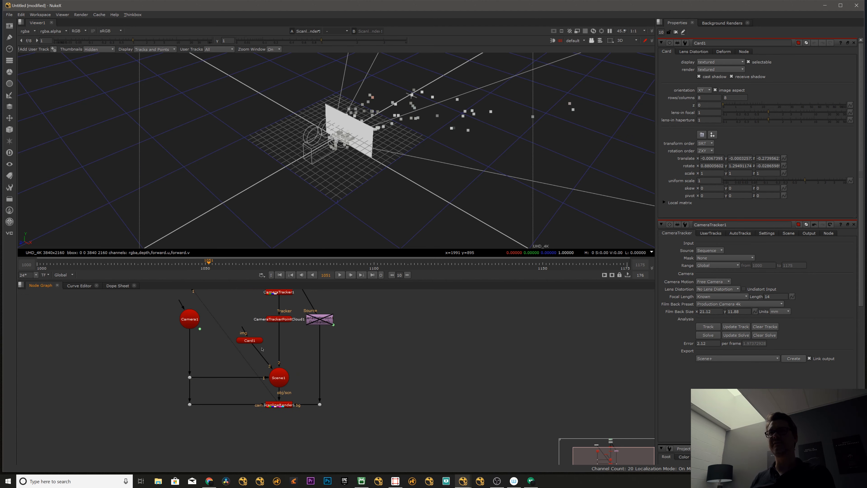
left_click(246, 343)
left_click(280, 382)
left_click(280, 405)
left_click(223, 331)
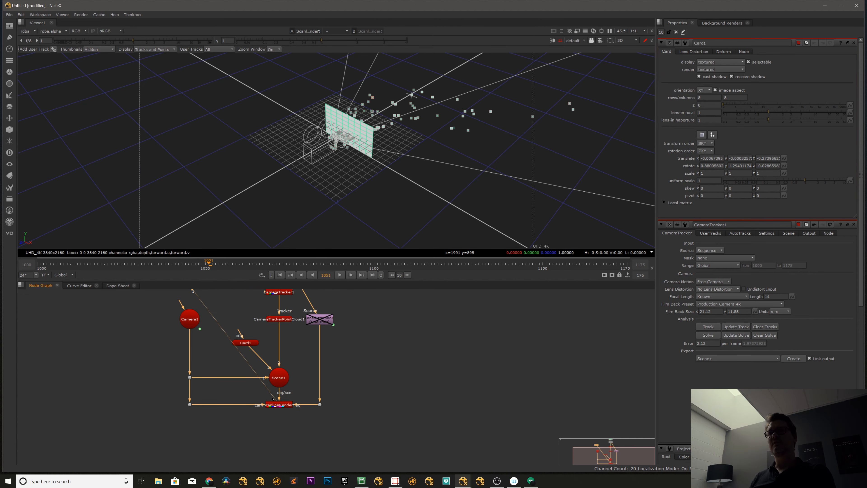
left_click_drag(186, 268, 50, 262)
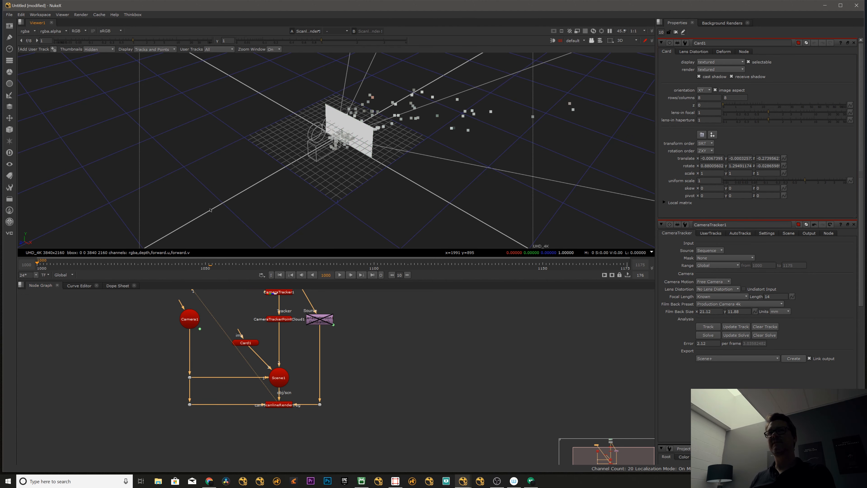
key("Tab")
Set the card's uniform scale to 0.0245 so it covers only the airplane's nose.
left_click(246, 342)
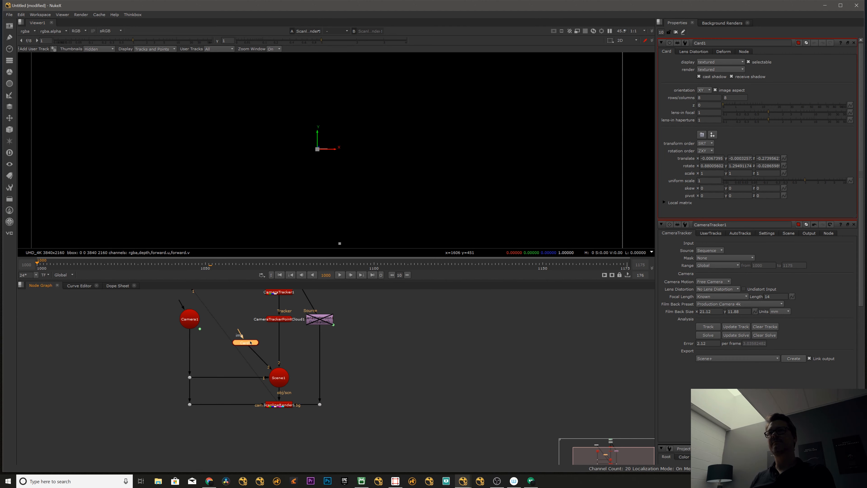
left_click(740, 180)
left_click_drag(740, 184, 739, 184)
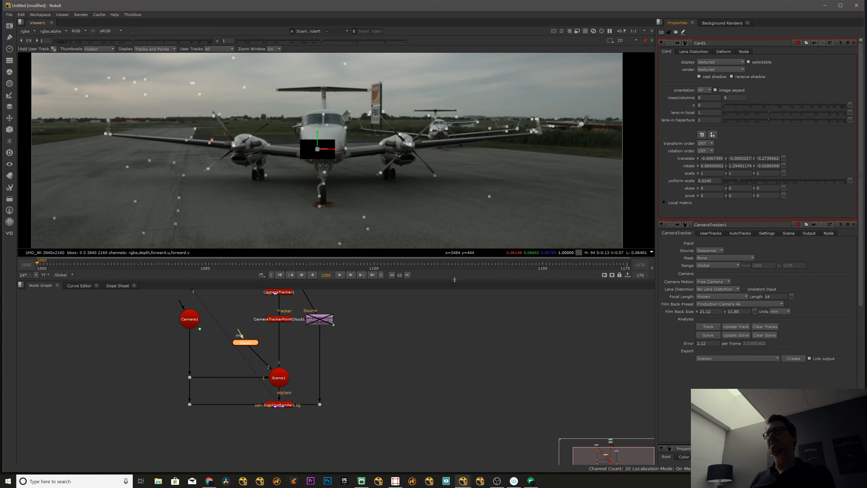
Add a CheckerBoard node and connect it to the card's image input as its texture.
left_click_drag(243, 345, 241, 345)
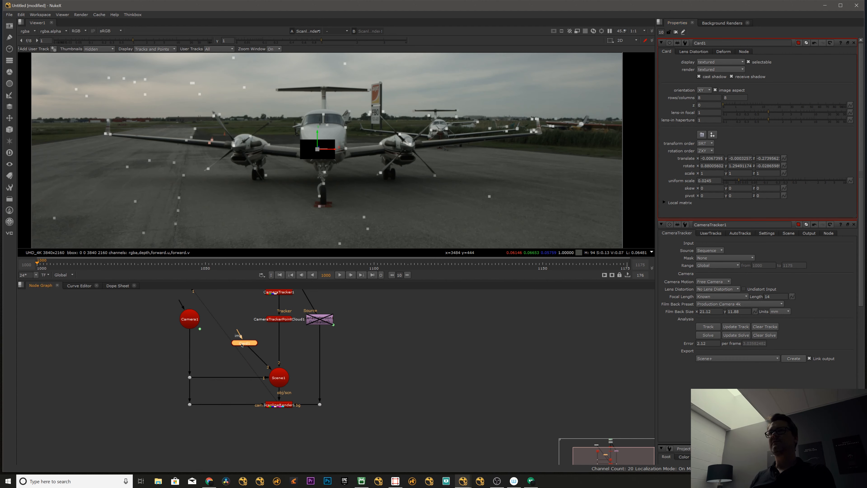
left_click(231, 326)
key("Tab")
type("che")
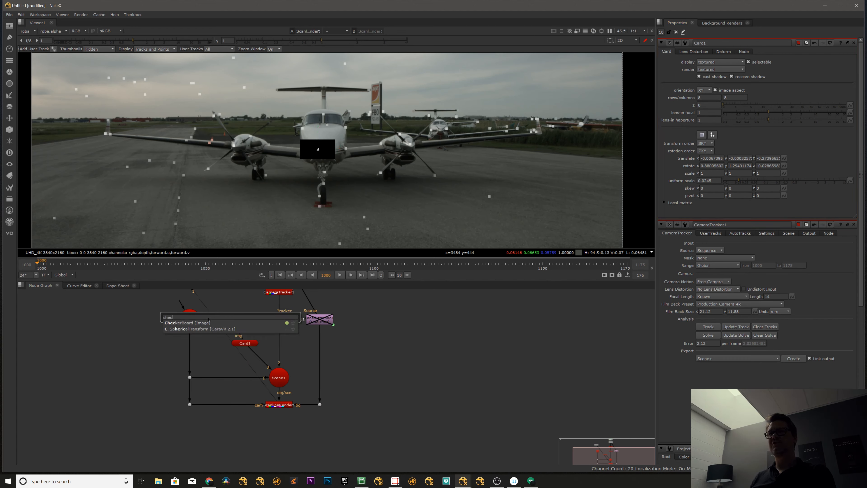
key("Return")
left_click_drag(232, 321, 242, 323)
left_click(245, 342)
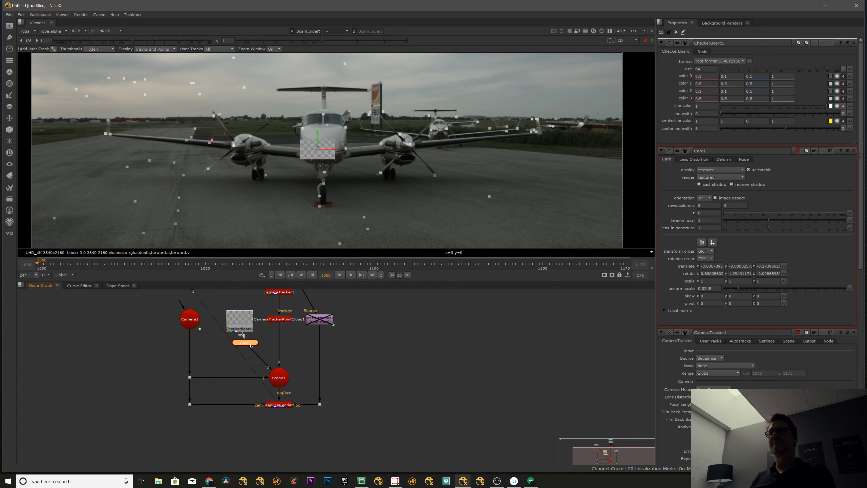
Increase the CheckerBoard size to get larger squares on the card, and close all node properties.
left_click_drag(827, 69, 798, 70)
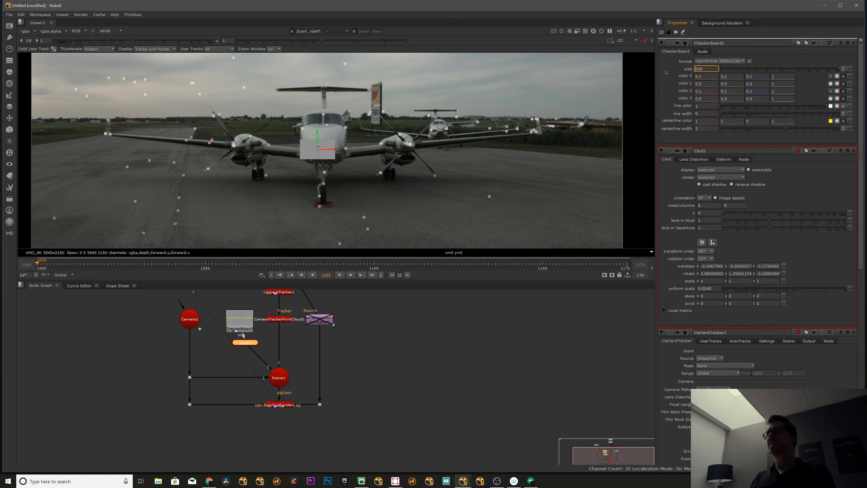
key("Up")
key("Up")
key("Up")
key("Up")
key("Up")
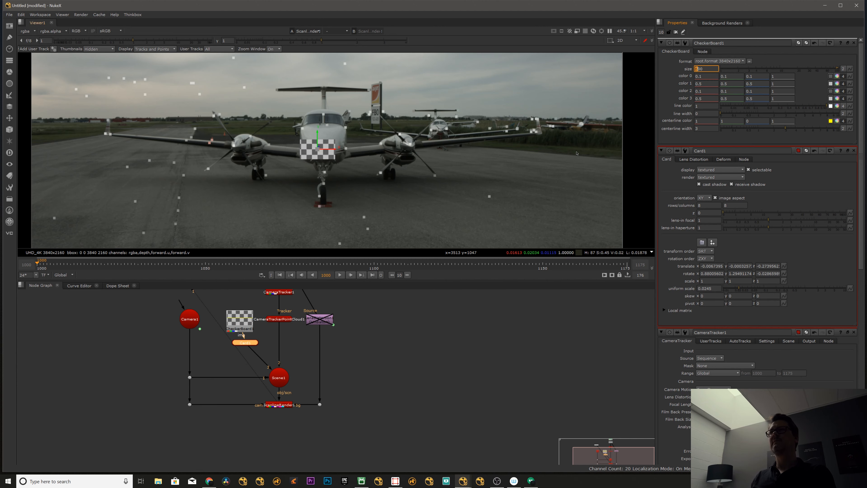
left_click(676, 32)
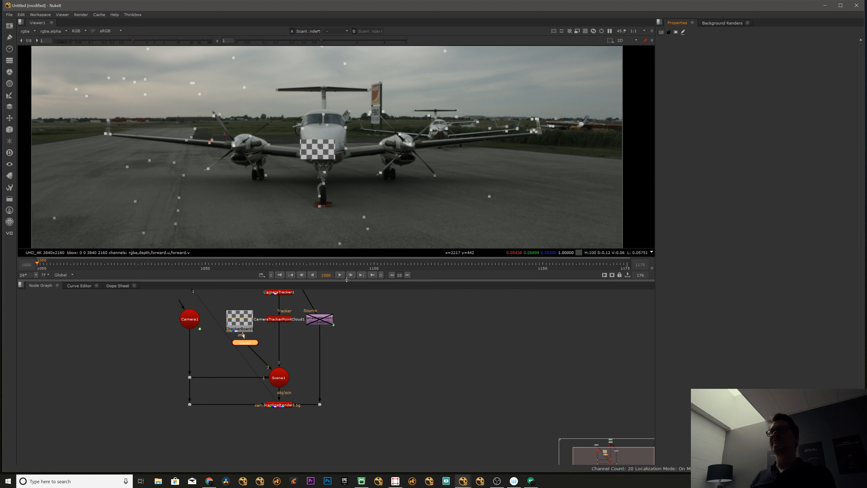
Play the shot from frame 1000, stop it, and scrub to frame 1137 to check how the checkerboard card sticks to the airplane.
left_click(340, 275)
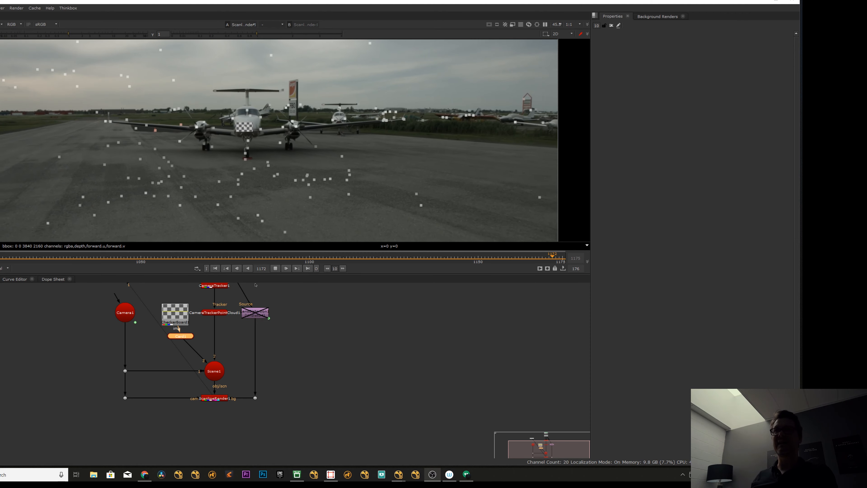
left_click(275, 269)
left_click_drag(262, 256, 434, 256)
scroll(327, 334, "down", 4)
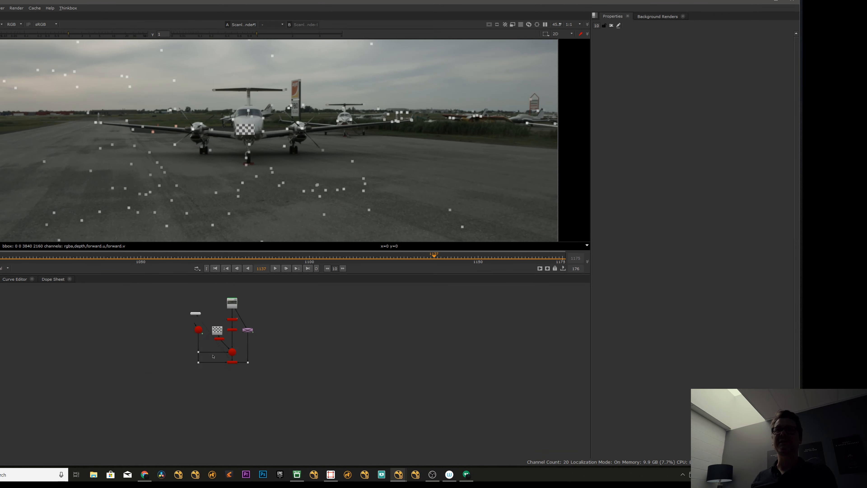
scroll(276, 332, "up", 4)
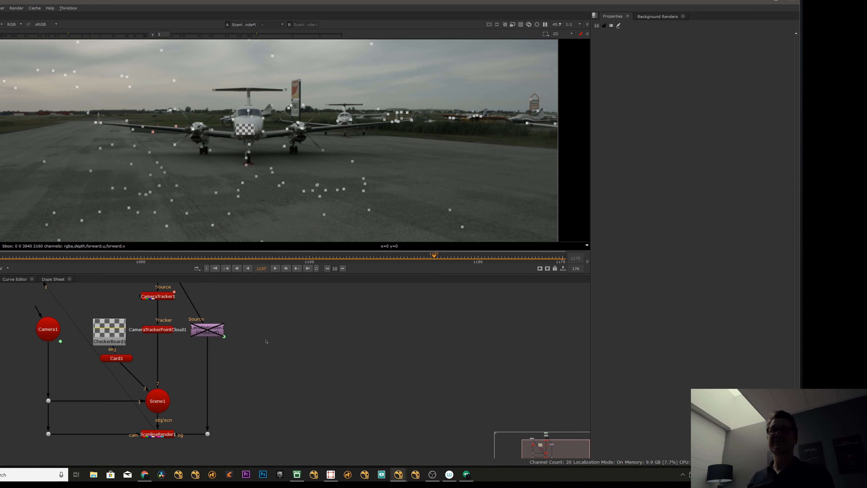